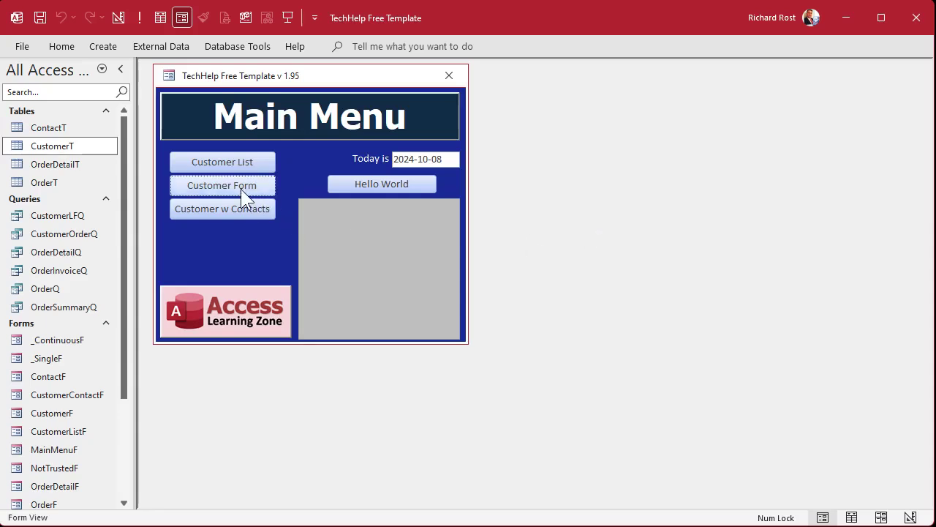
Open the customer form and turn off "Always use event procedures" in the Object Designers options.
left_click(243, 192)
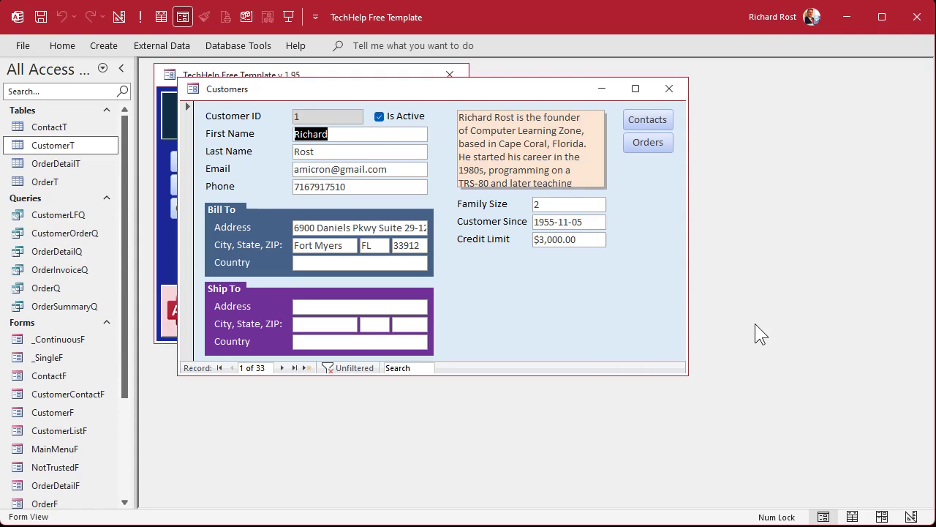
left_click(23, 46)
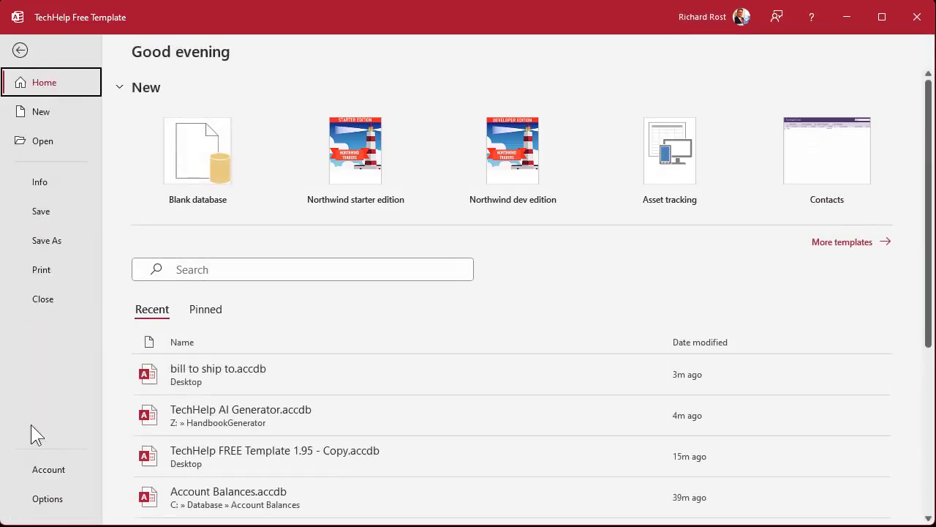
left_click(55, 500)
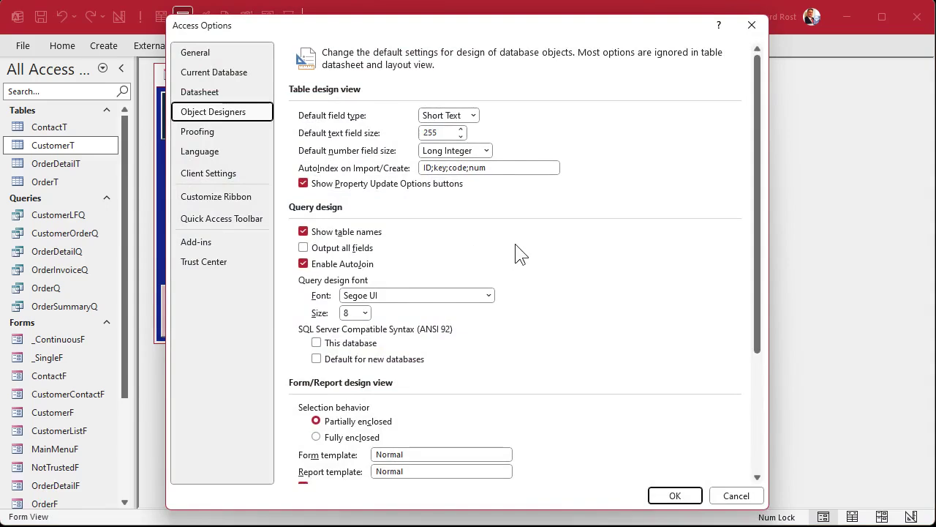
scroll(516, 253, "down", 3)
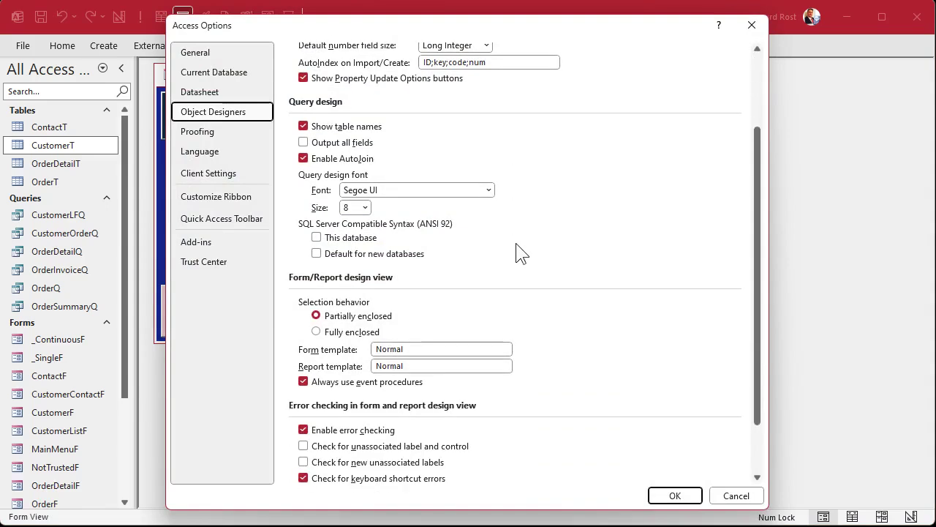
left_click(329, 386)
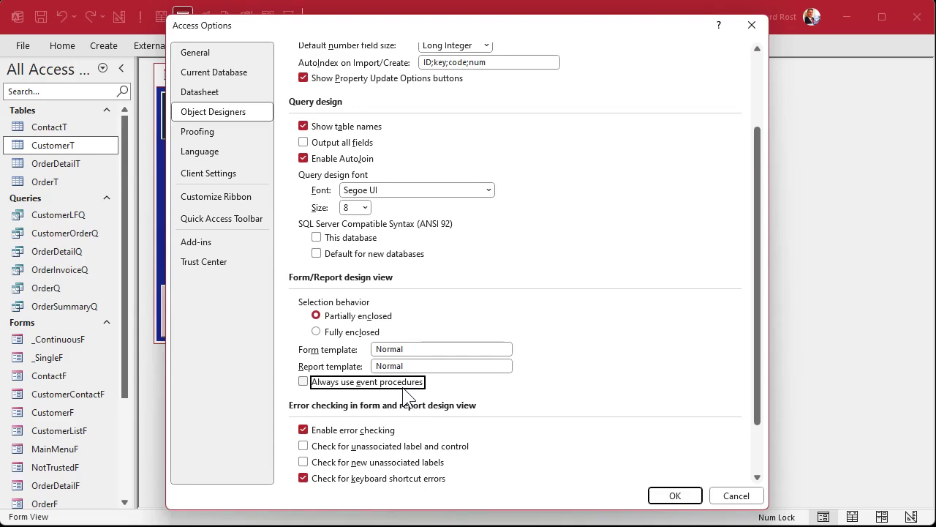
left_click(675, 496)
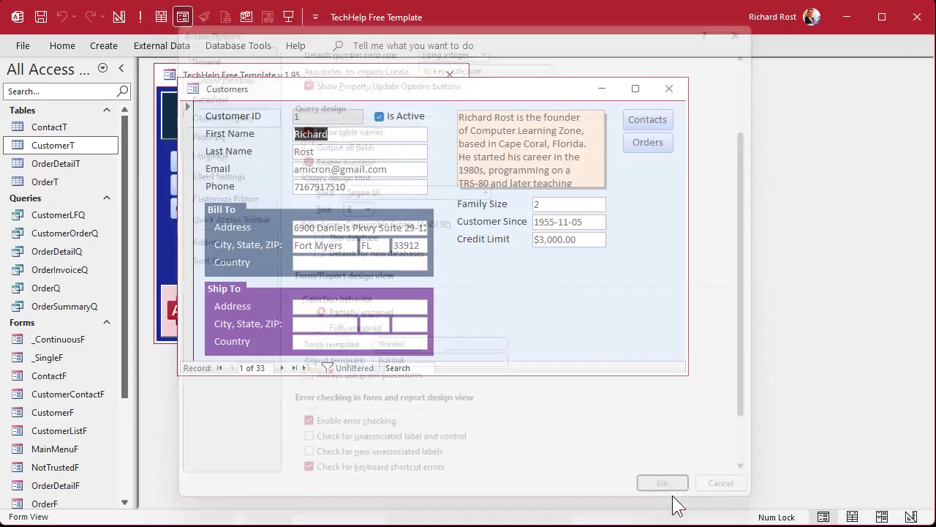
Switch the customer form to Design View and add a command button below the Credit Limit field without the wizard.
right_click(471, 275)
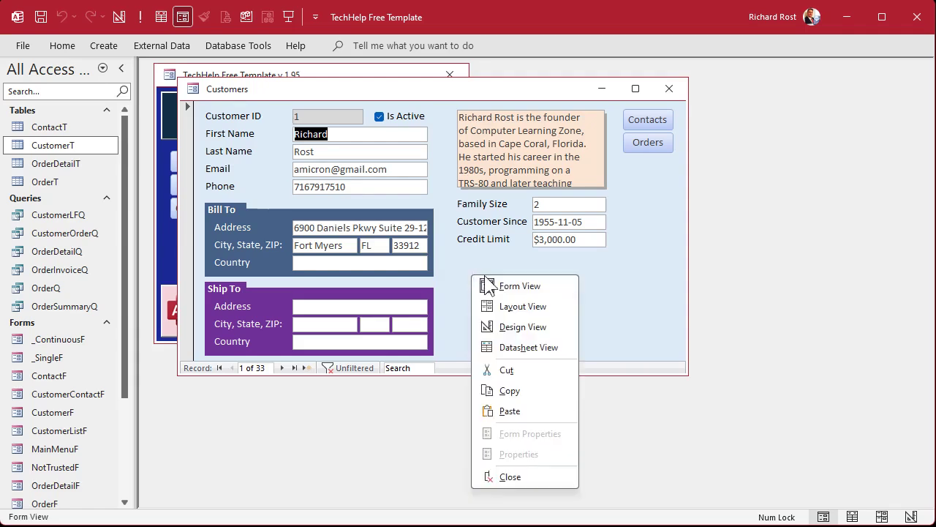
left_click(512, 328)
double_click(350, 48)
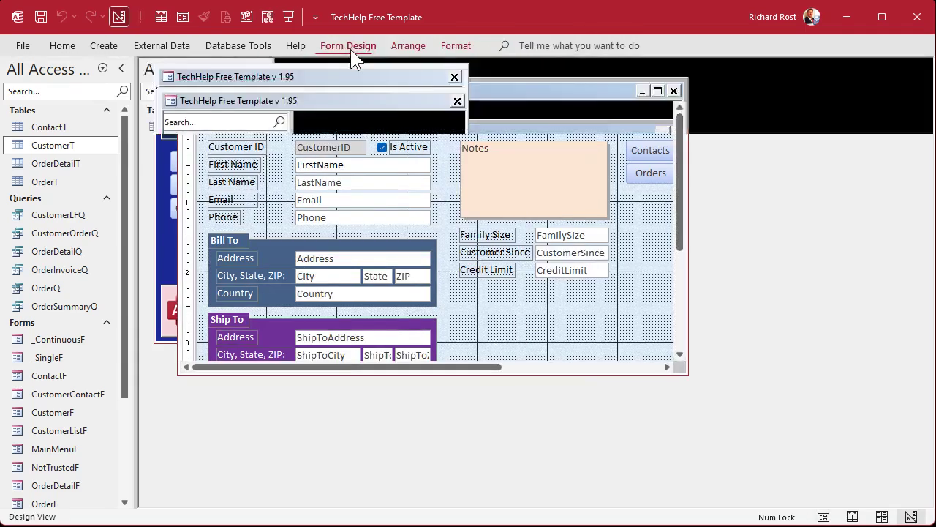
left_click(264, 89)
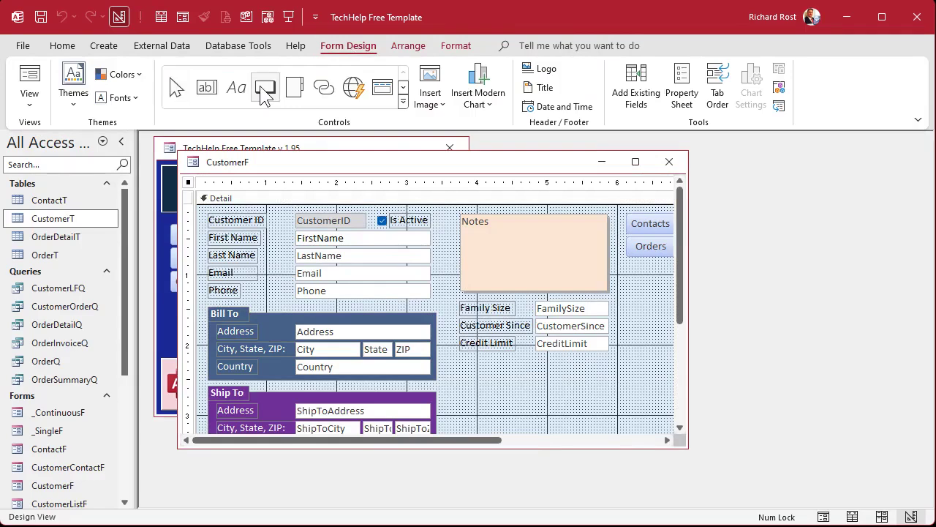
left_click(446, 376)
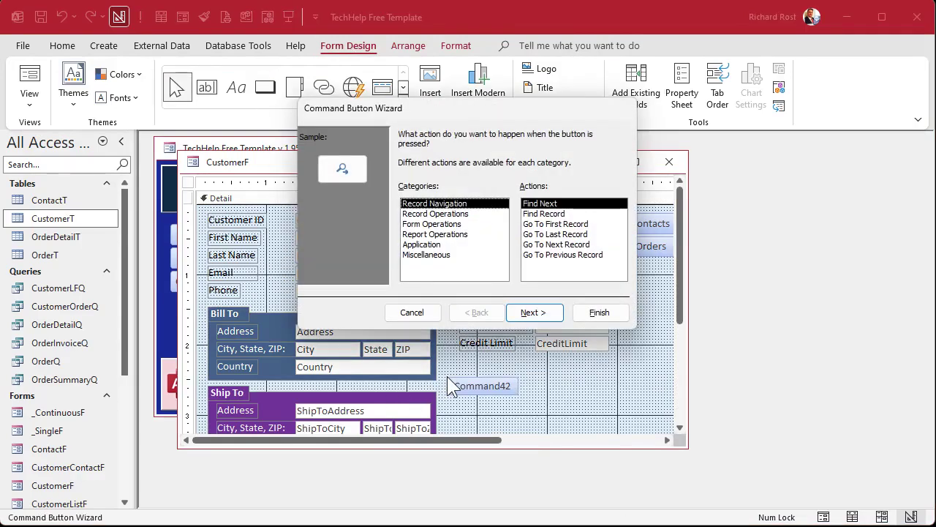
left_click(413, 311)
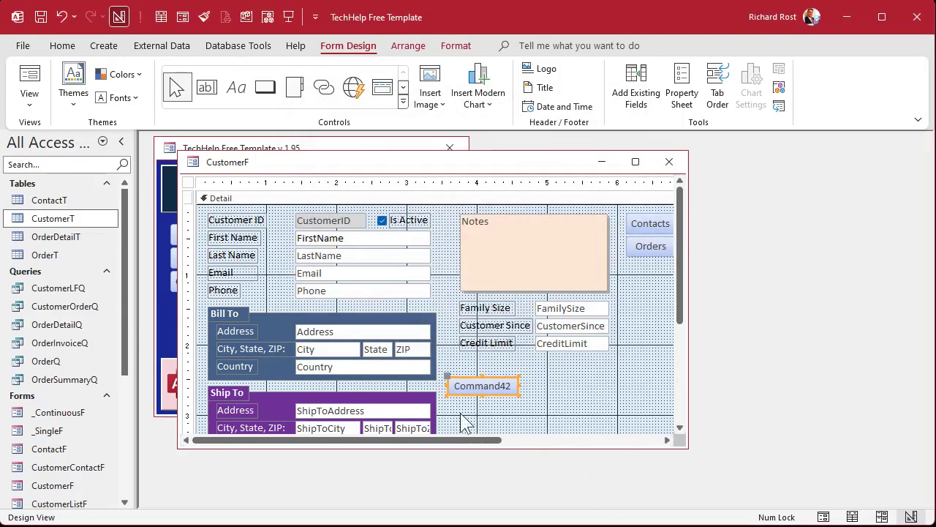
Caption the new command button "Copy to Ship To" and widen it to about 1.25 inches.
double_click(455, 385)
left_click(604, 395)
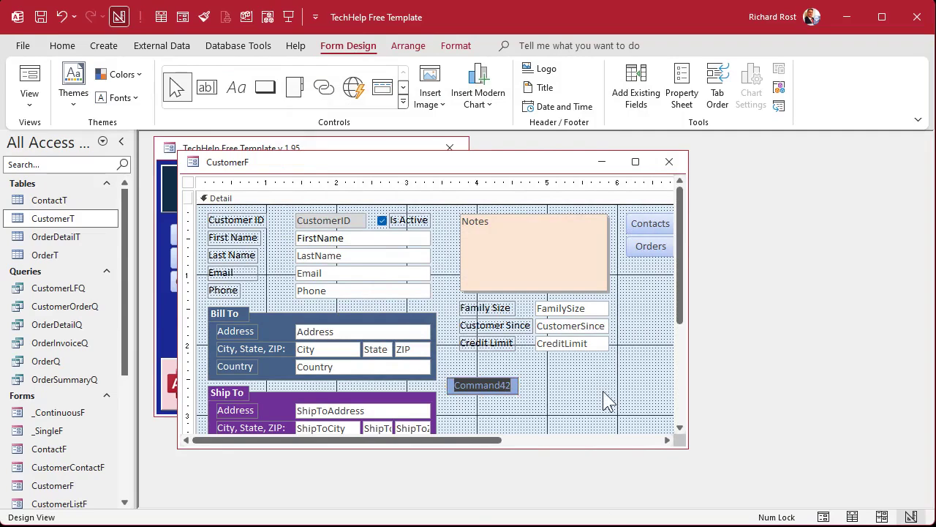
type("Copy Bill")
key("BackSpace")
key("BackSpace")
key("BackSpace")
key("BackSpace")
type("to Ship")
key("Return")
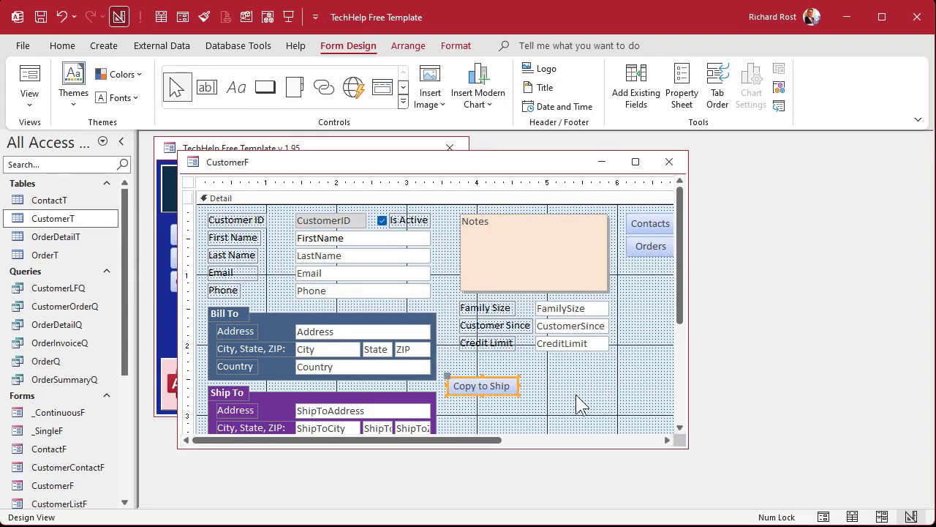
left_click_drag(517, 387, 536, 388)
left_click(476, 411)
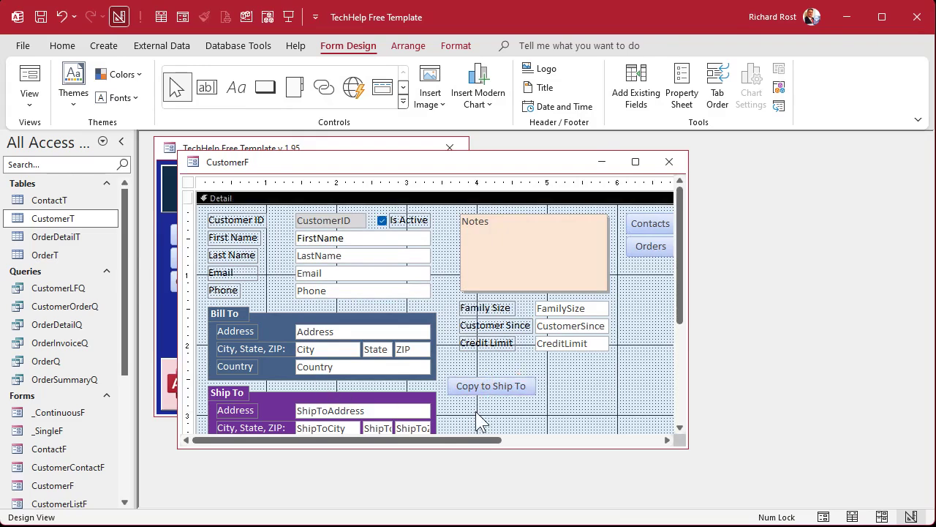
Set the Name property of the "Copy to Ship To" button to CopyToShipToBtn.
left_click(482, 388)
double_click(481, 388)
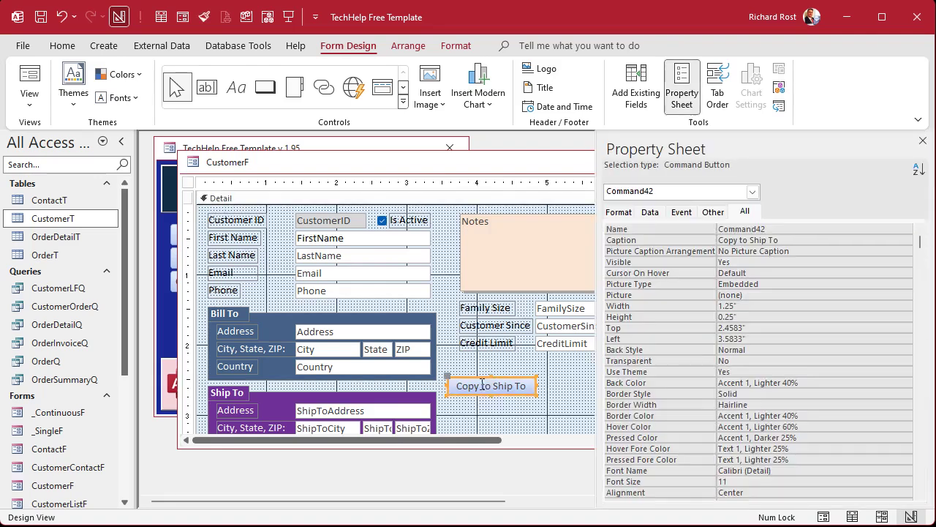
left_click(780, 228)
double_click(780, 227)
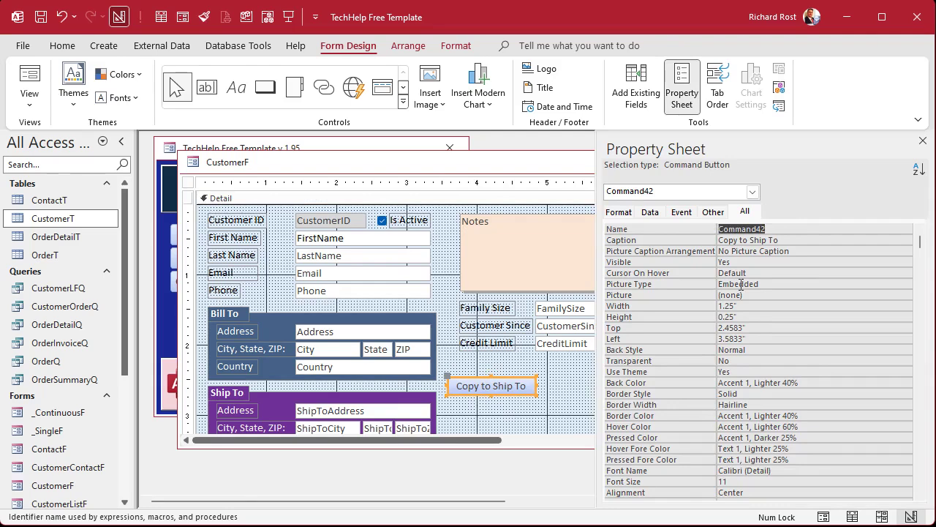
type("CopyToShipToBtn")
key("Return")
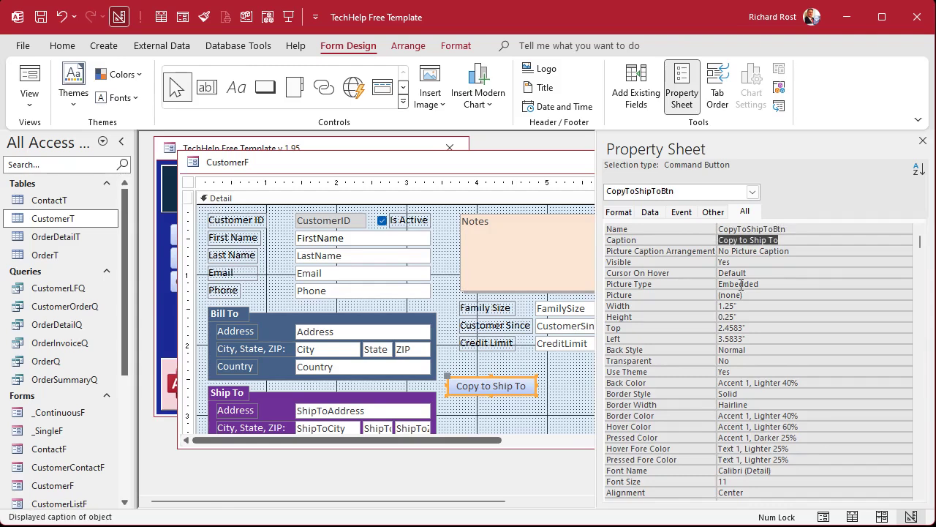
Open the Macro Builder for the button's On Click event and enlarge the macro window.
left_click(680, 212)
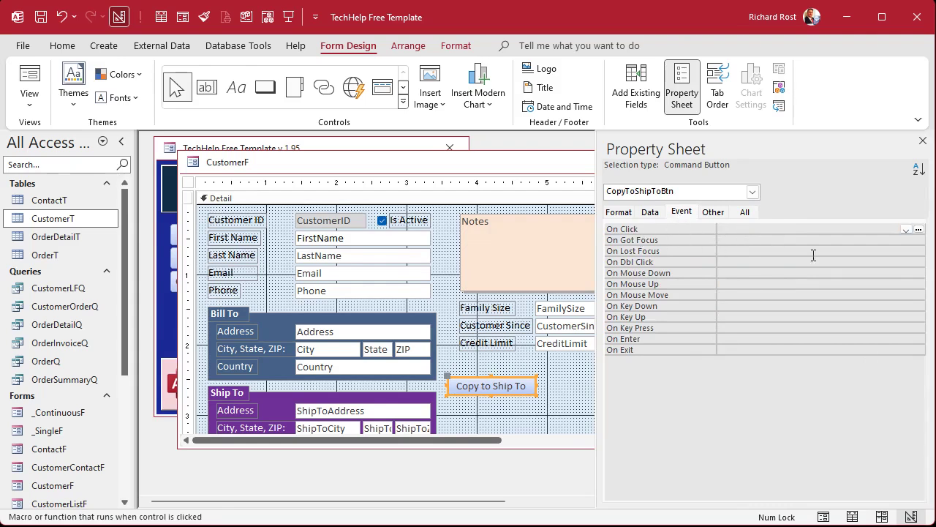
left_click(919, 230)
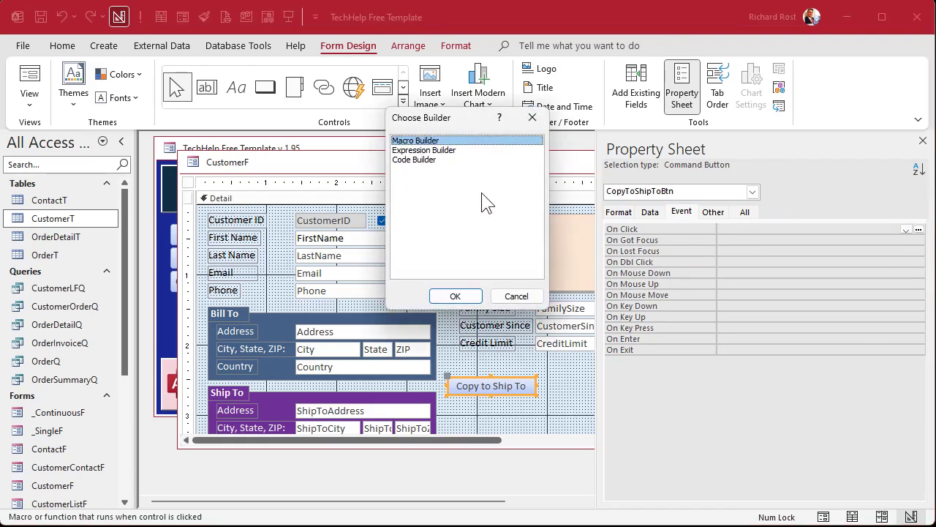
left_click(442, 151)
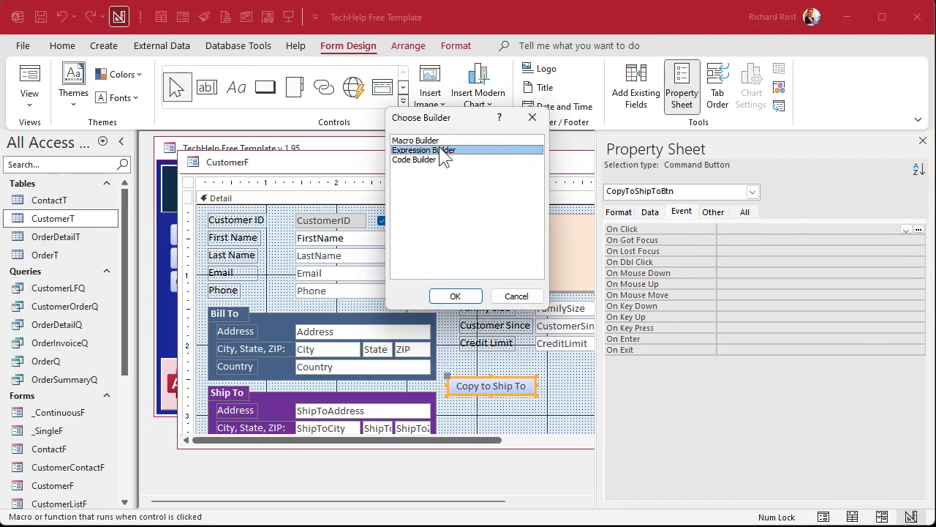
left_click(444, 160)
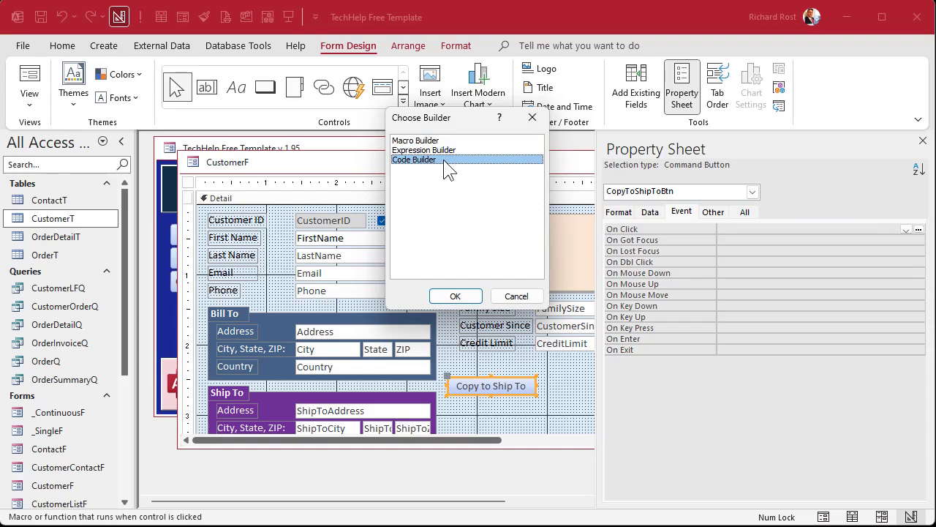
left_click(433, 141)
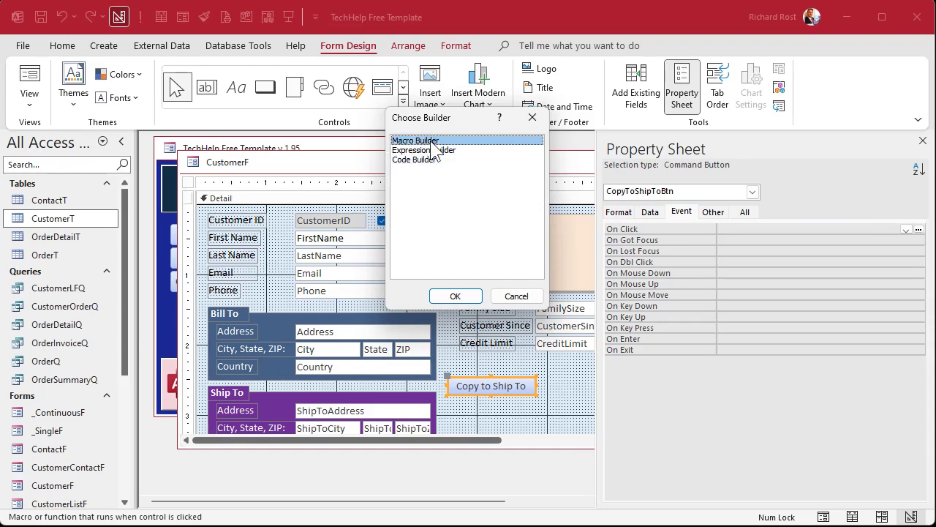
left_click(455, 296)
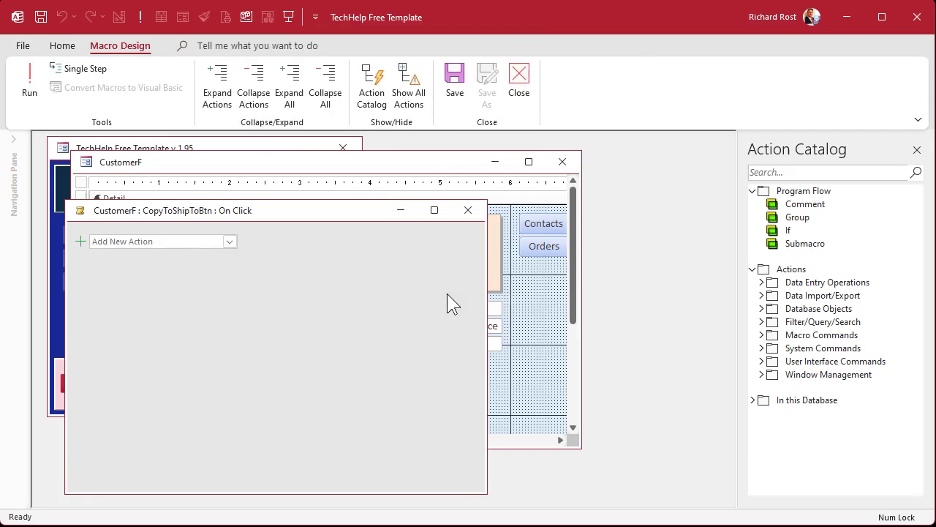
left_click_drag(297, 214, 295, 168)
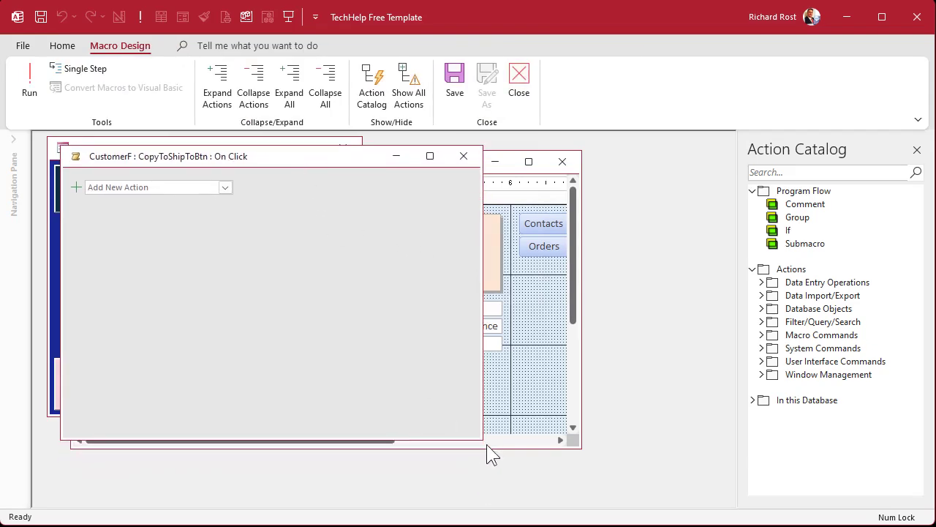
left_click_drag(479, 439, 727, 487)
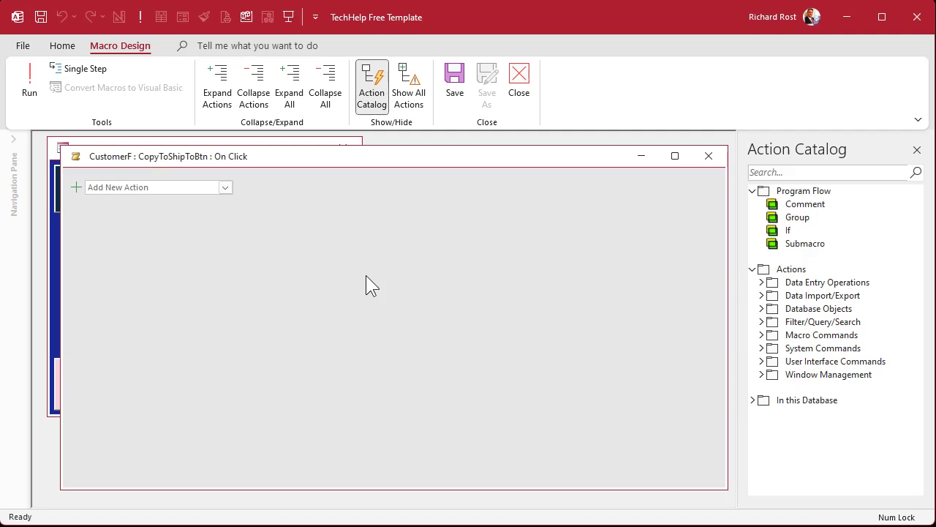
Look through the available macro actions and close the macro editor.
left_click(225, 187)
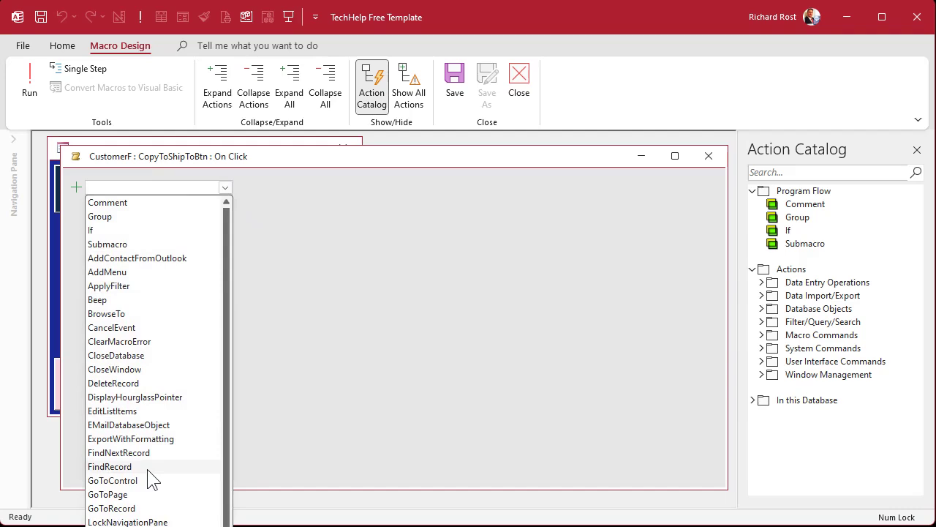
left_click(358, 292)
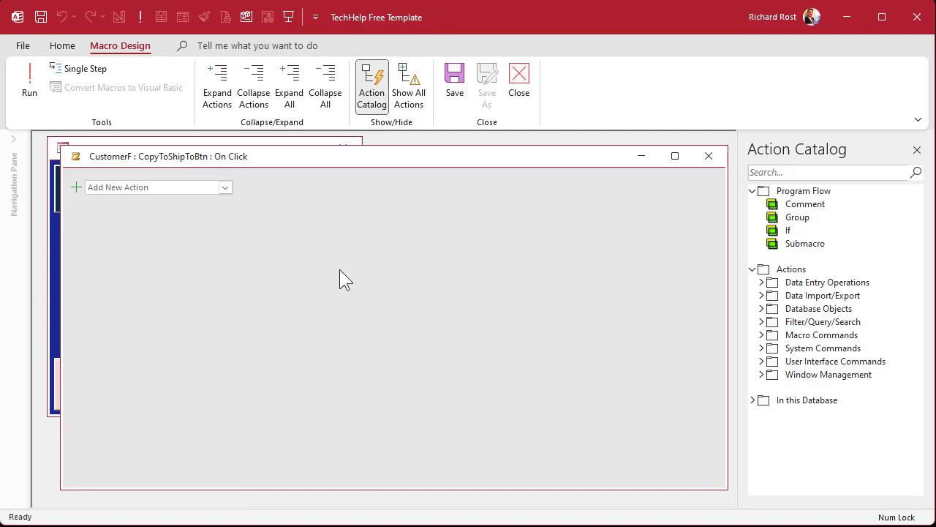
left_click(709, 155)
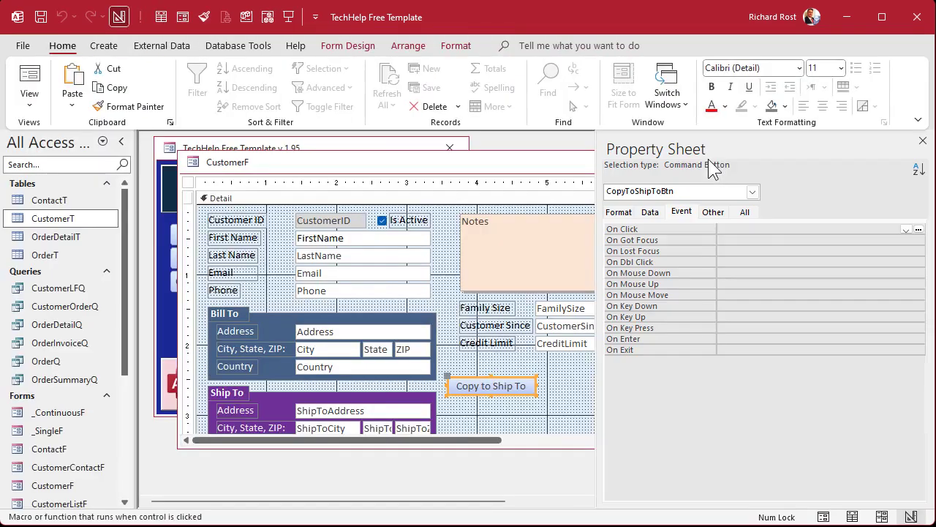
Check the names of the Bill To address, city, state and ZIP text boxes and the Ship To address text box.
left_click(320, 335)
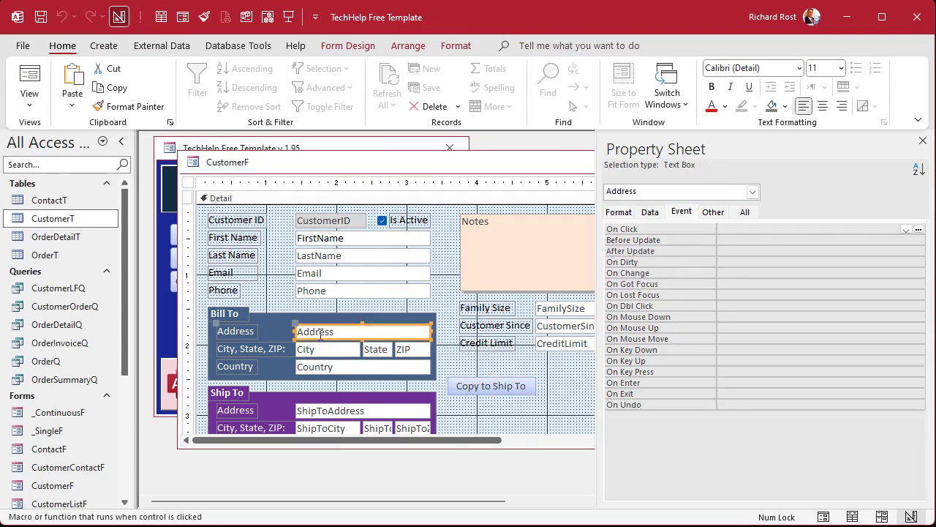
left_click(344, 410)
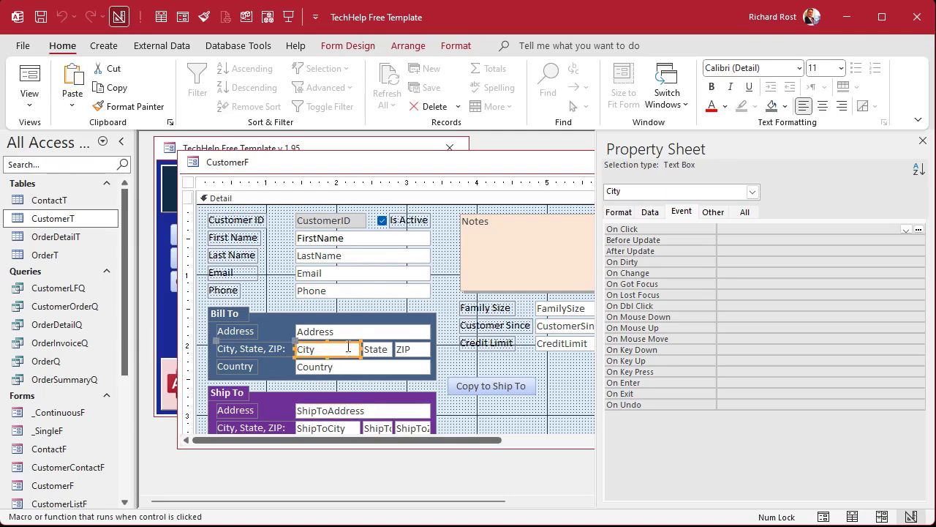
left_click(379, 351)
left_click(404, 353)
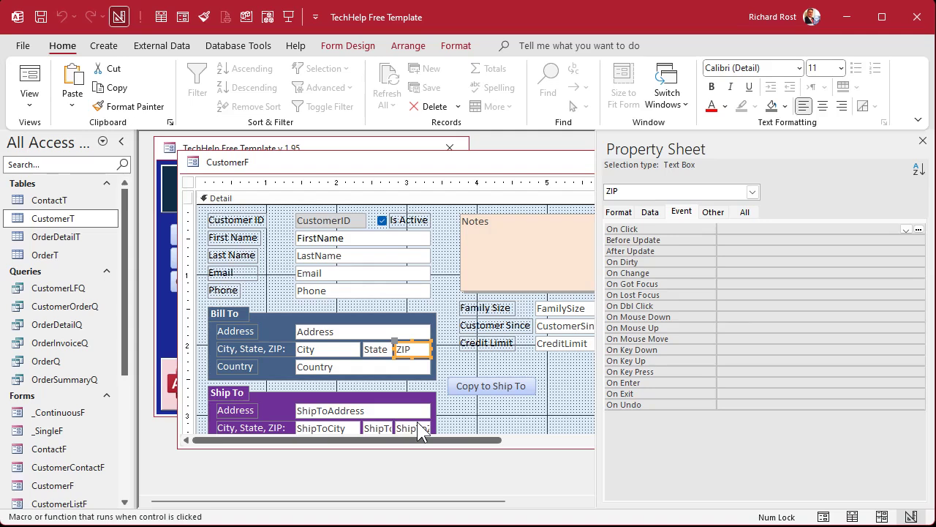
left_click(339, 411)
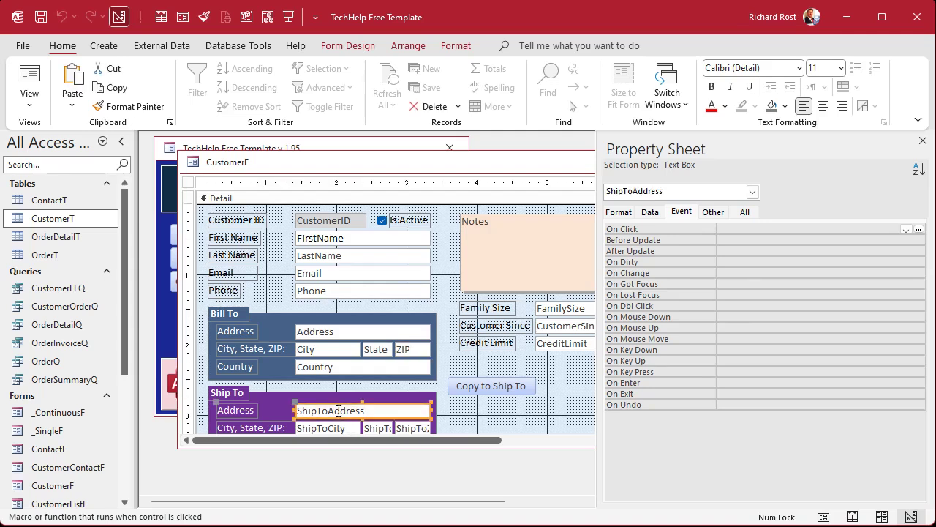
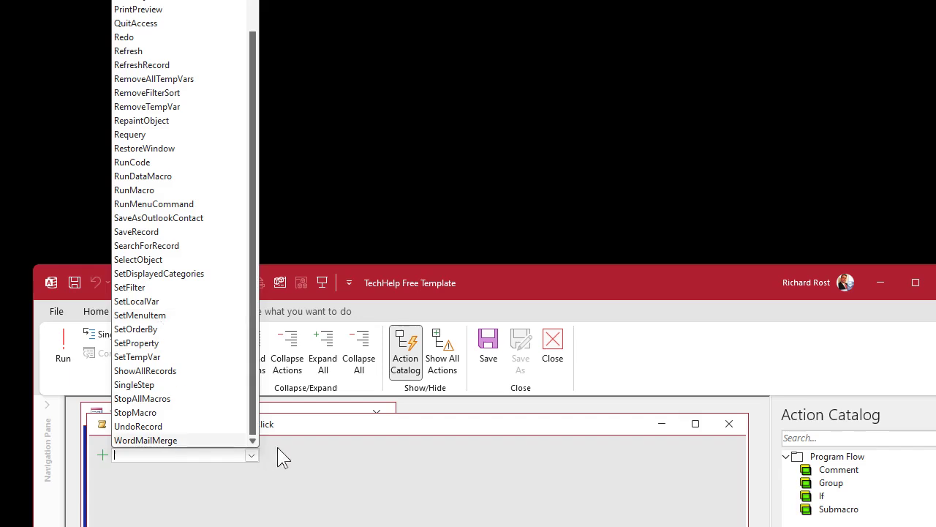
Close the action list and enable Show All Actions for the button's On Click macro.
left_click(305, 429)
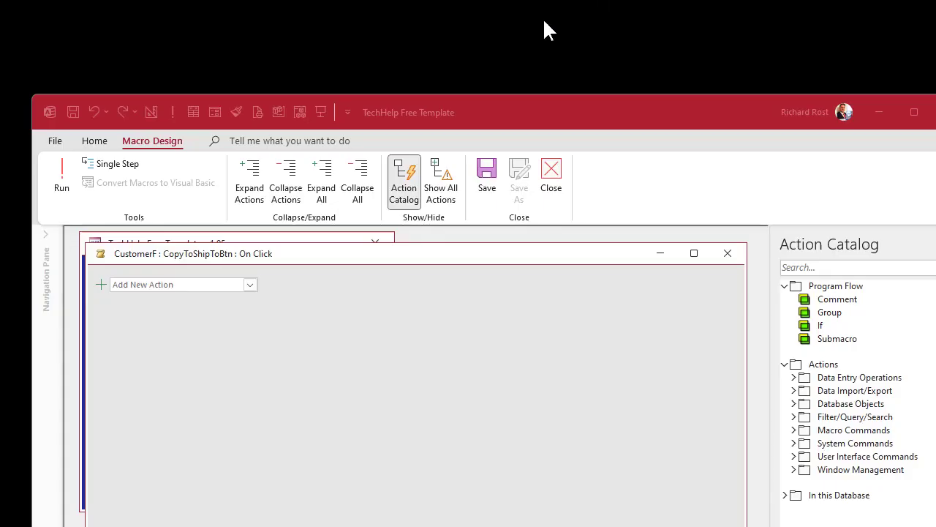
left_click(441, 195)
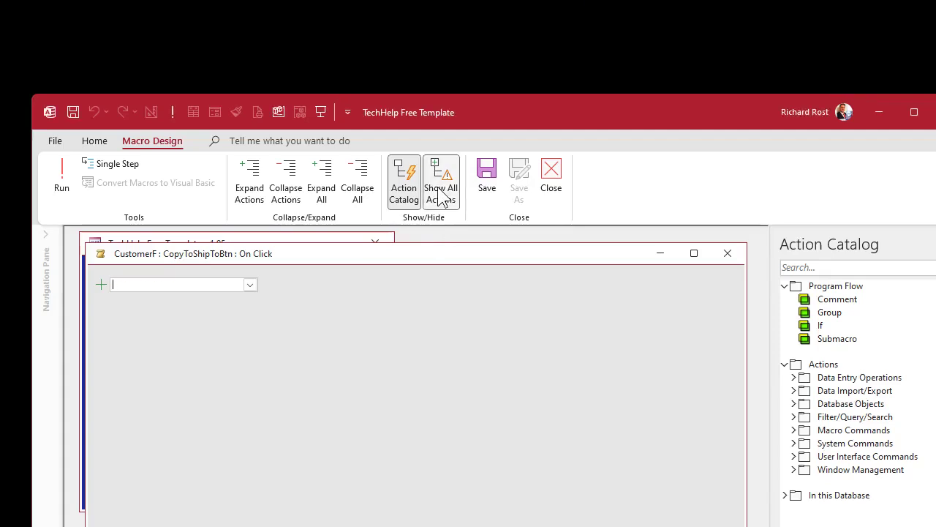
Add a SetValue action to the button's On Click macro.
left_click(249, 288)
scroll(205, 172, "down", 10)
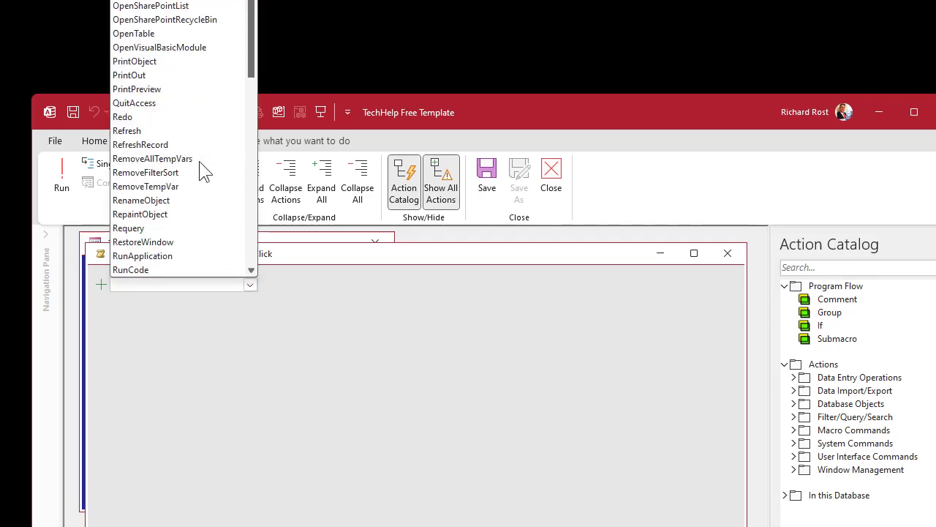
scroll(205, 172, "down", 3)
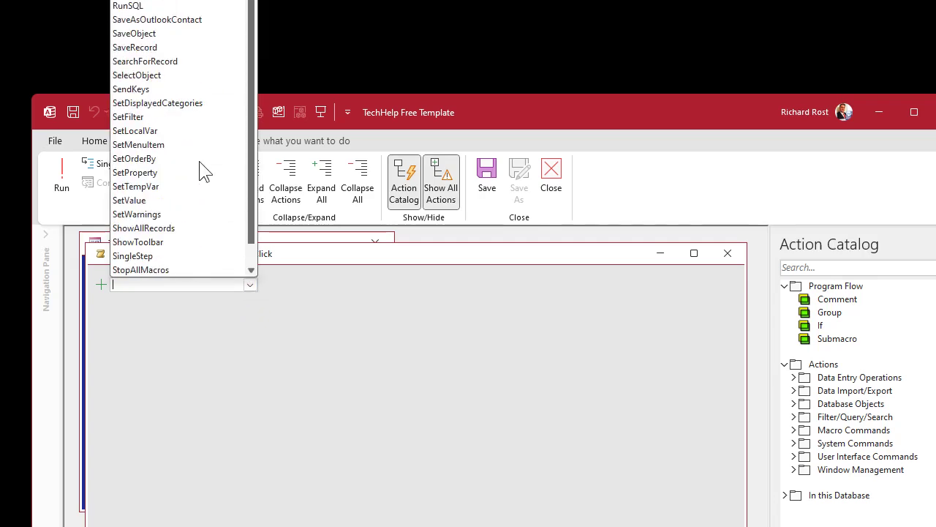
left_click(165, 200)
left_click(364, 509)
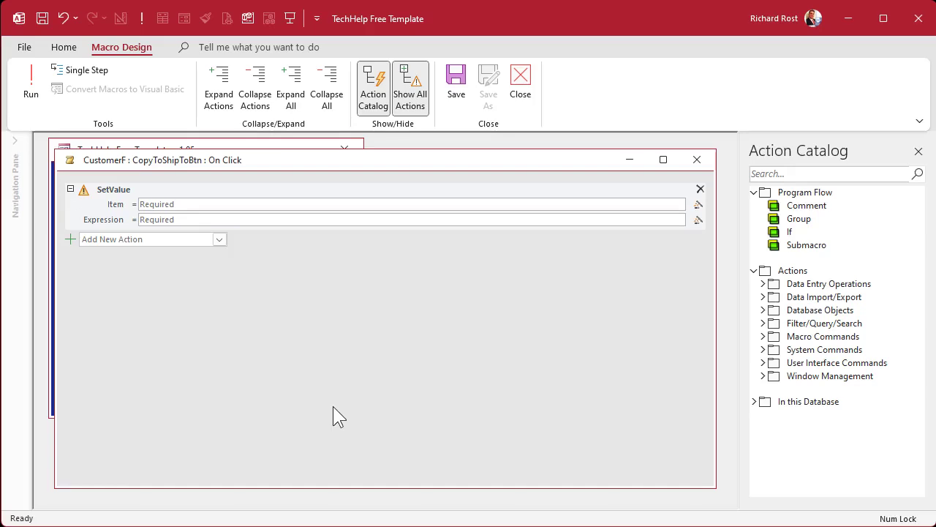
Set the first SetValue action's item to [ShipToAddress] and its expression to [Address].
left_click(203, 205)
type("shiptoa")
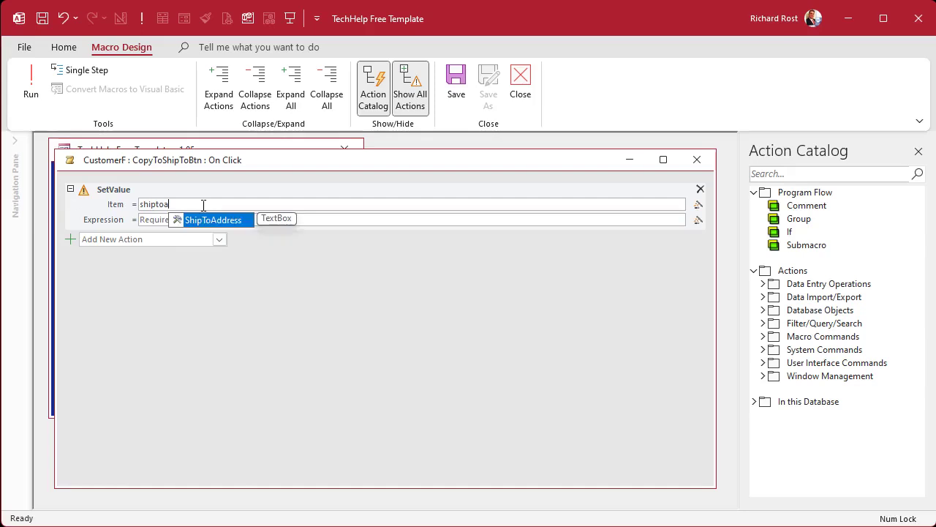
left_click(221, 219)
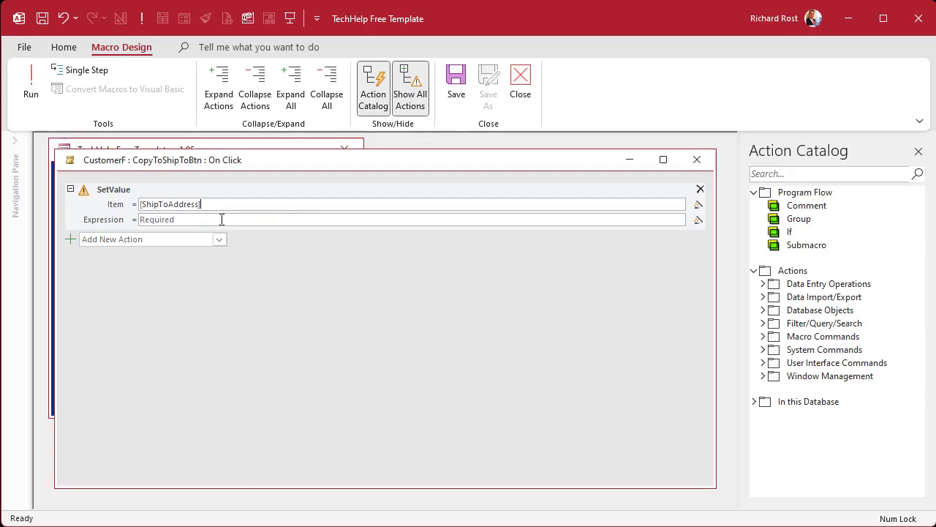
left_click(222, 219)
type("address")
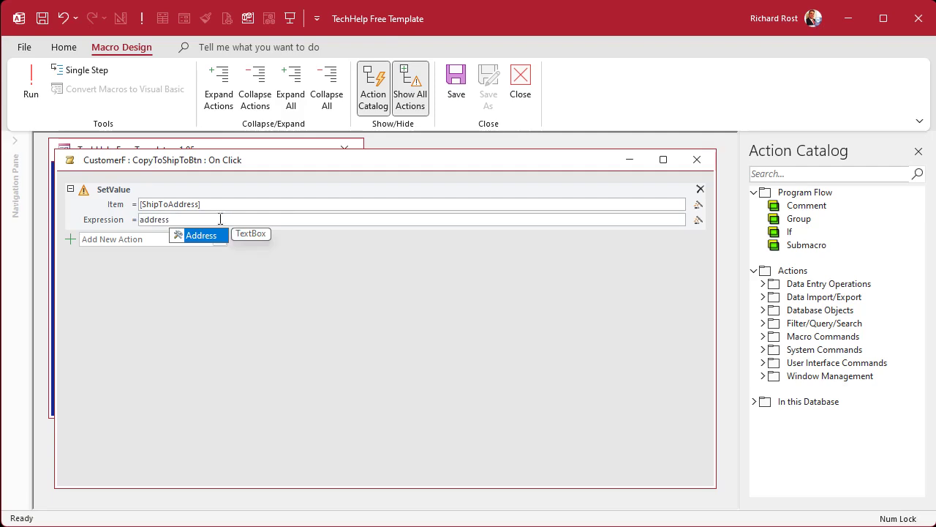
left_click(205, 234)
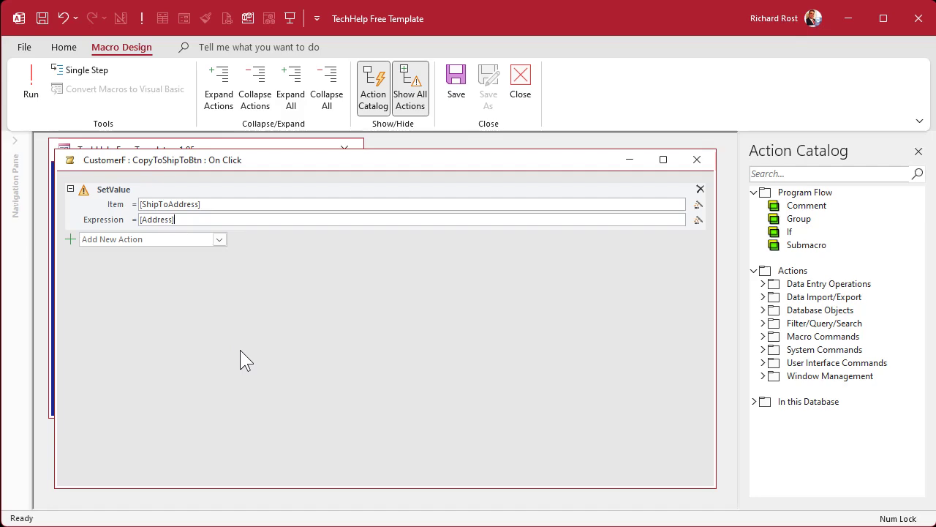
Add a second SetValue action with item [ShipToCity] and expression [City].
left_click(133, 239)
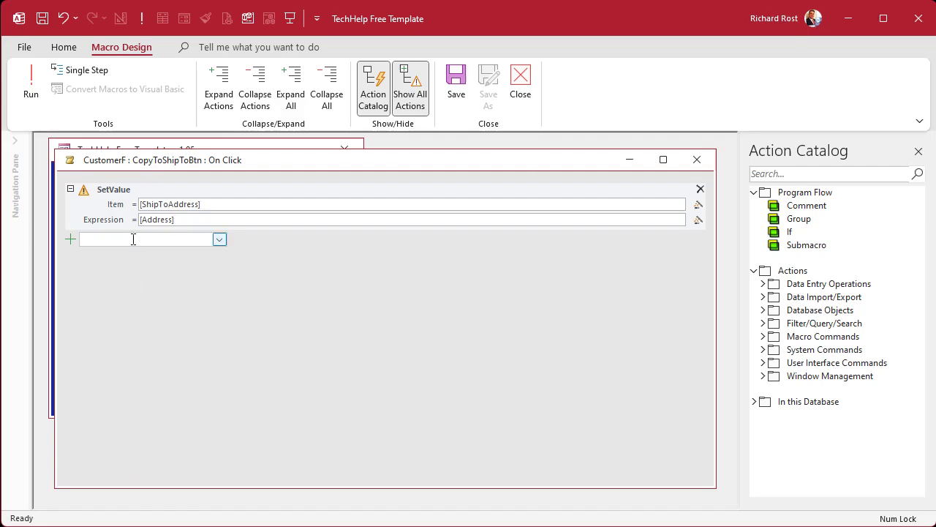
type("SetValue")
key("Return")
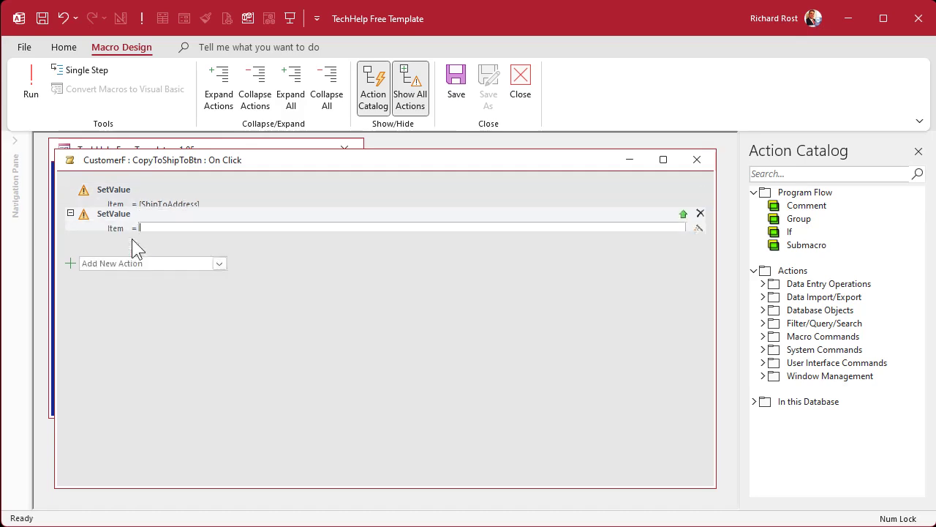
type("shiptocity")
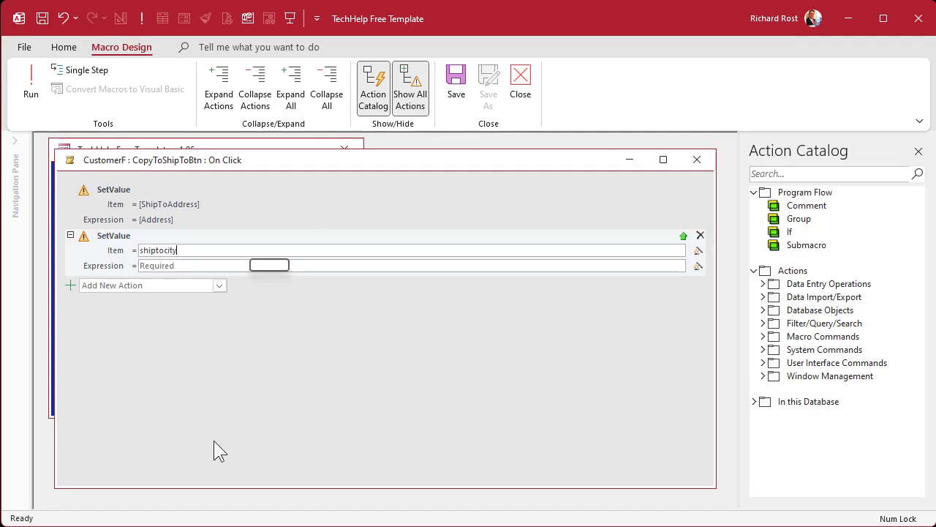
key("Tab")
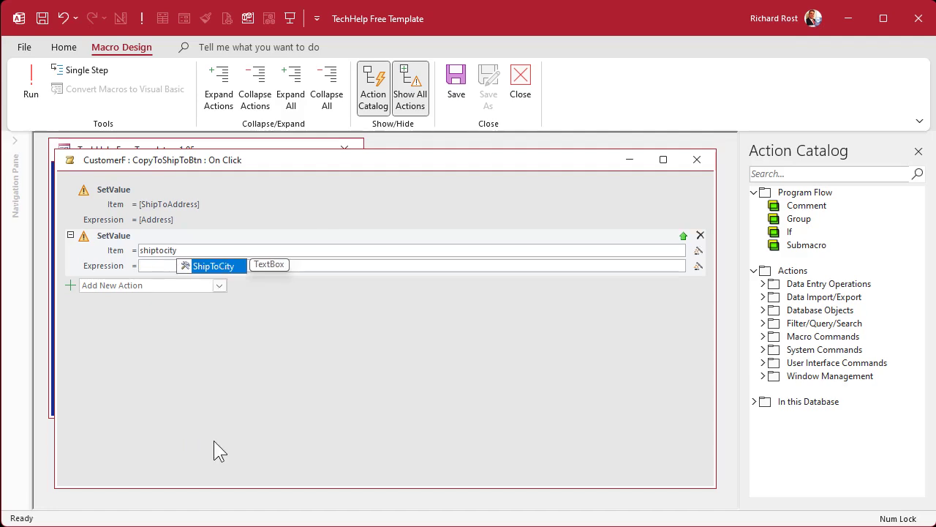
left_click(228, 276)
left_click(191, 261)
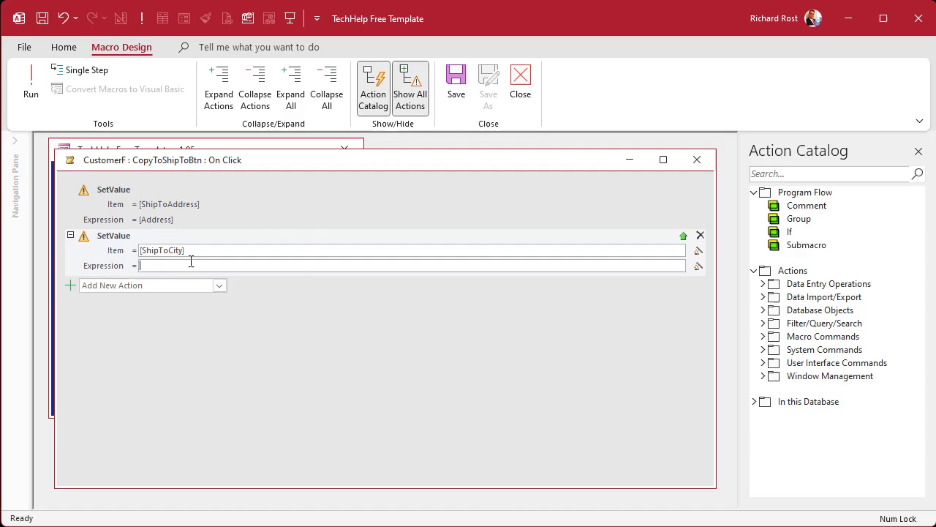
type("City")
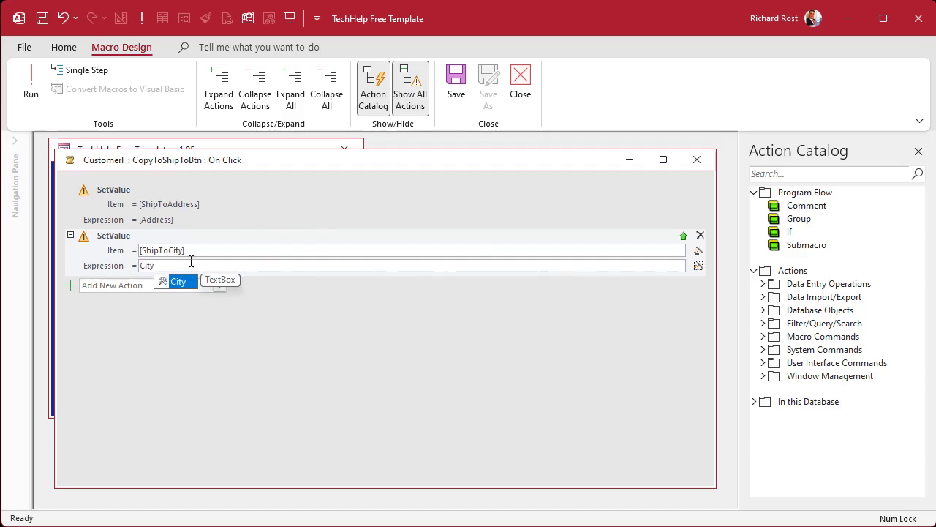
key("Tab")
left_click(177, 282)
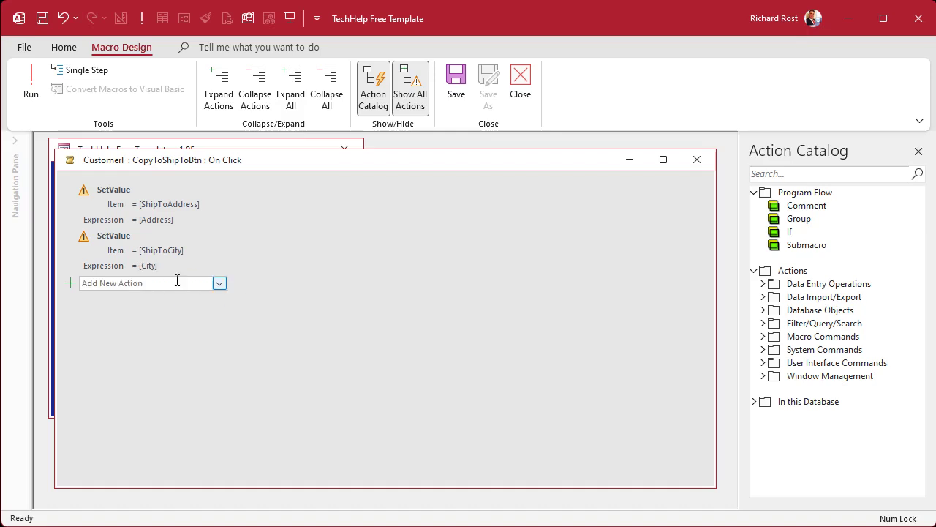
Add a third SetValue action with item [ShipToState] and expression [State].
left_click(176, 282)
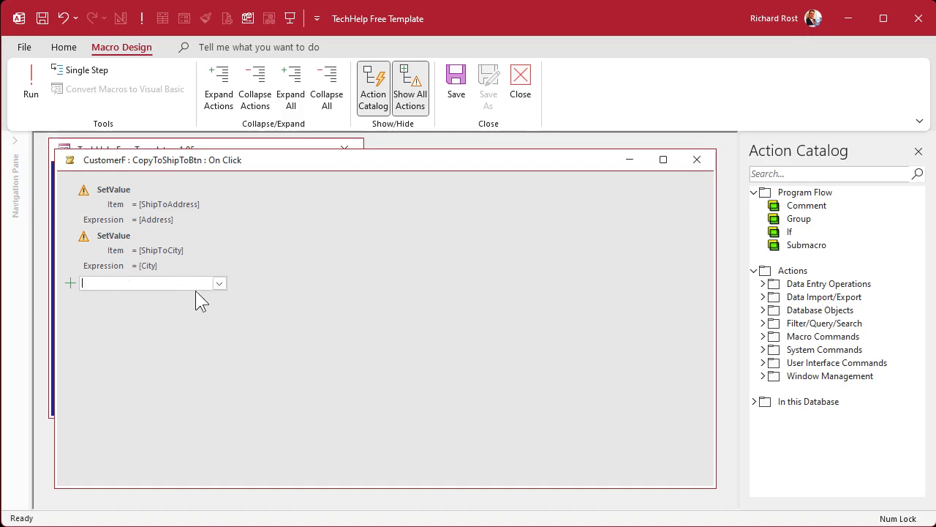
type("setv")
key("Return")
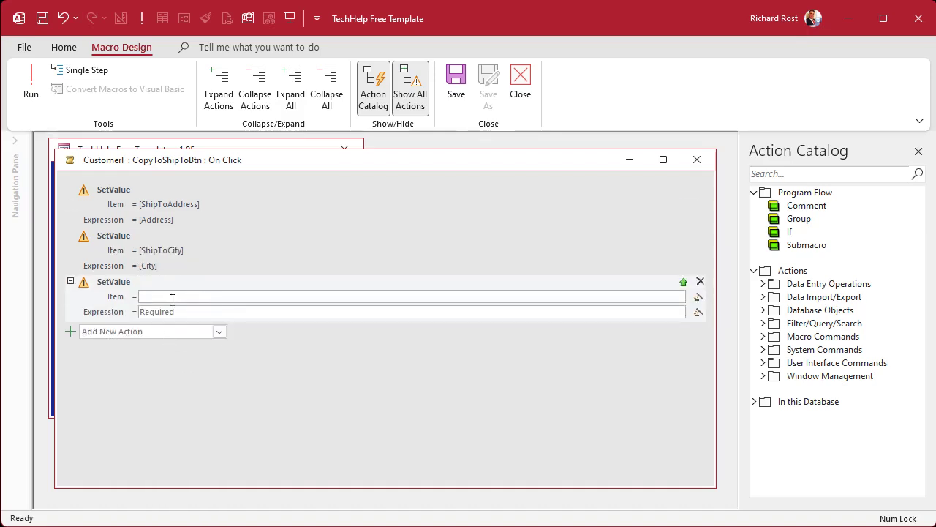
type("shiptost")
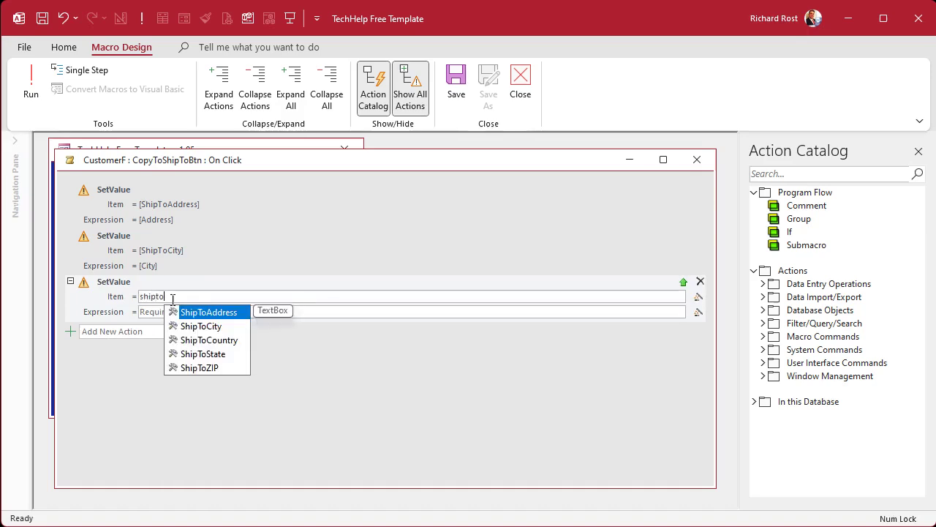
left_click(210, 312)
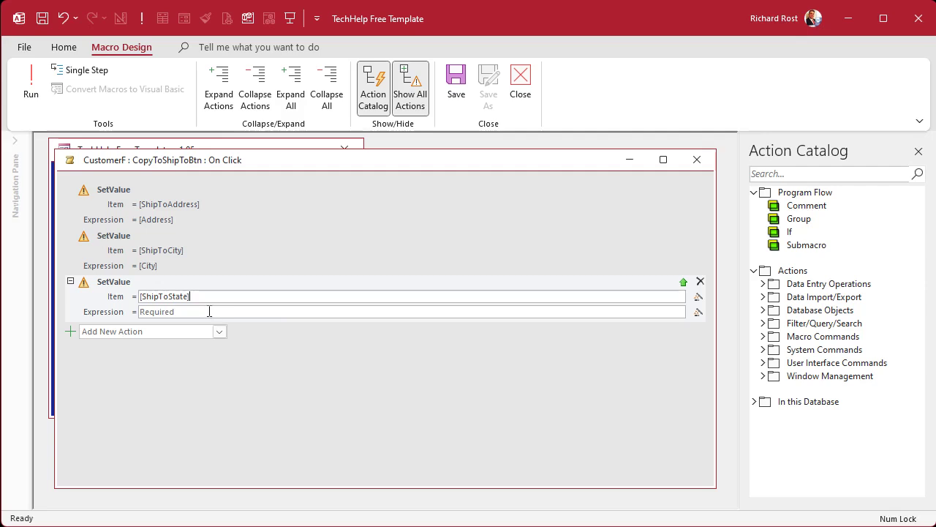
left_click(210, 310)
type("state")
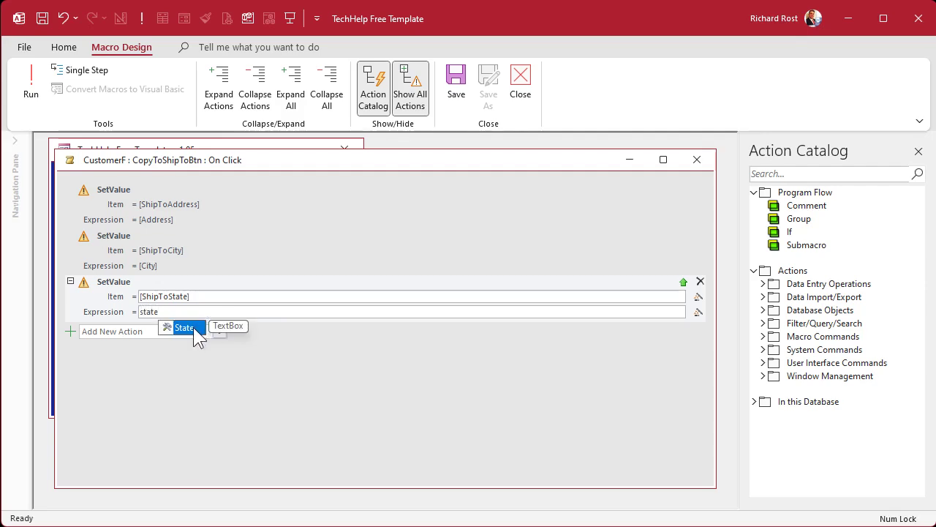
left_click(192, 326)
Add a fourth SetValue action with item [ShipToZIP] and expression [ZIP].
left_click(149, 331)
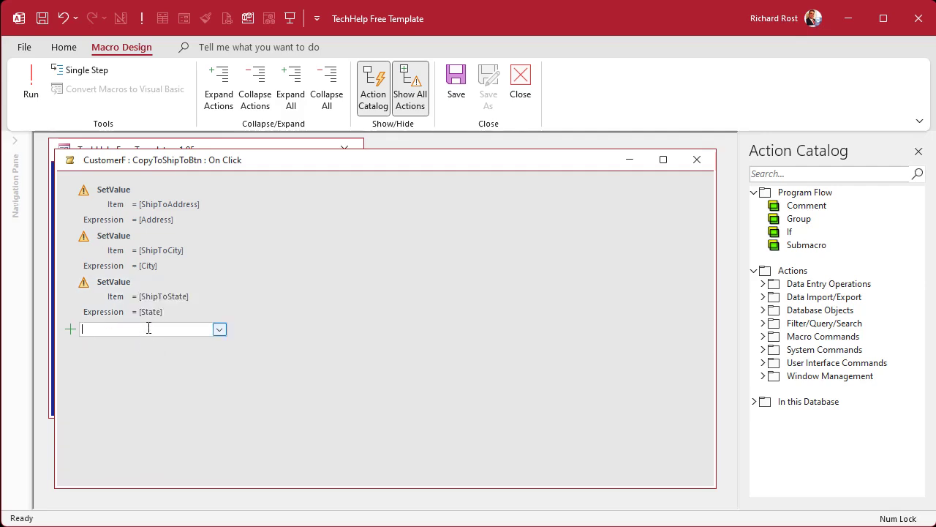
type("SetValue")
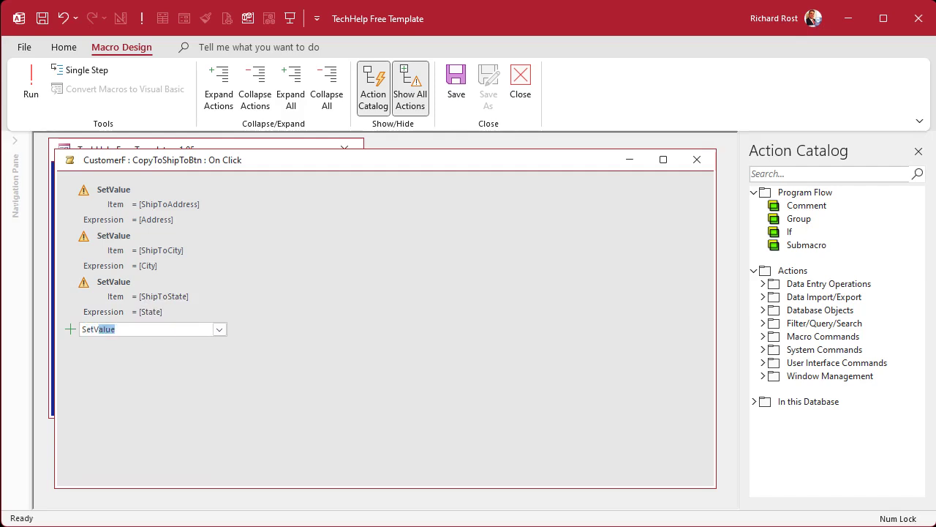
key("Return")
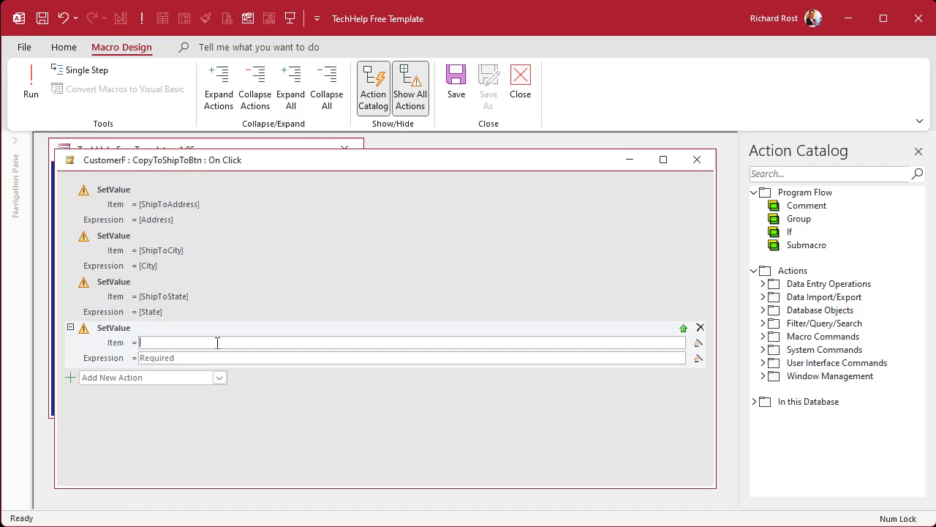
type("shiptozip")
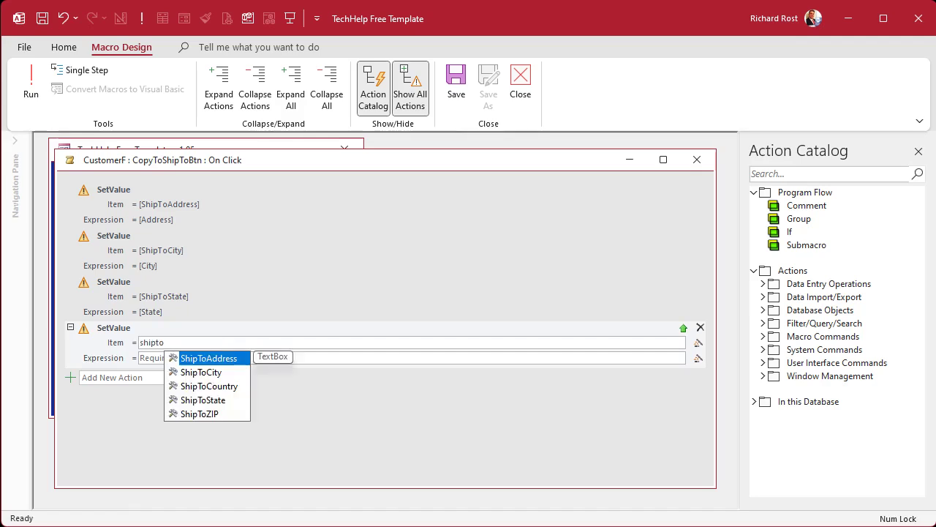
left_click(222, 359)
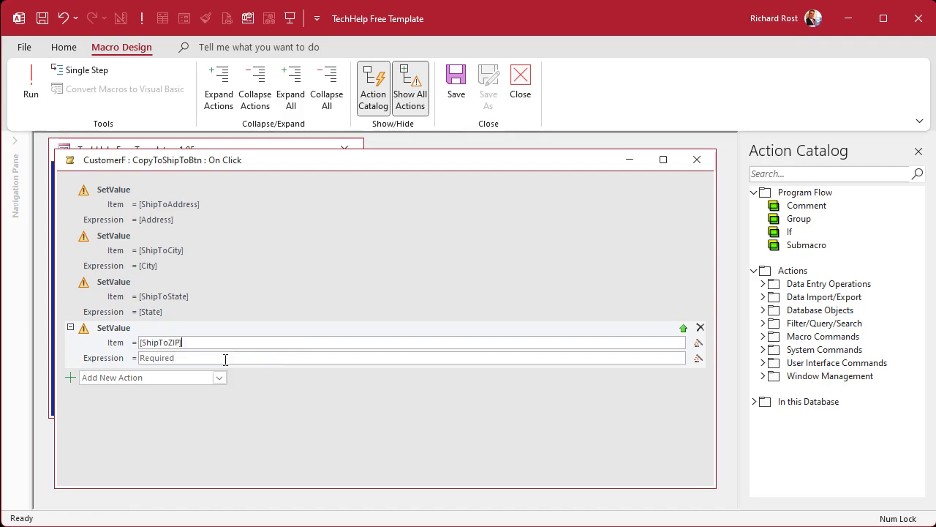
key("Tab")
type("zip")
left_click(178, 373)
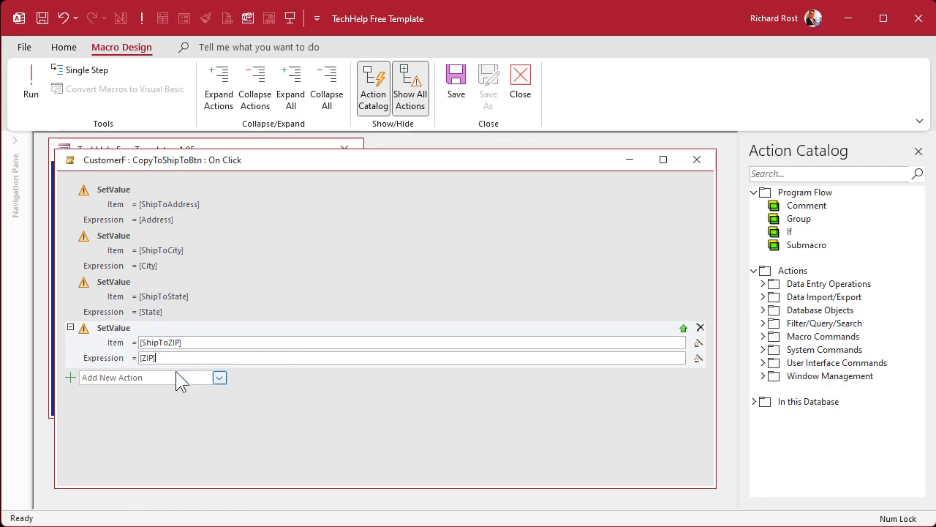
Add a fifth SetValue action below the ShipToZIP action.
left_click(156, 376)
type("Ship")
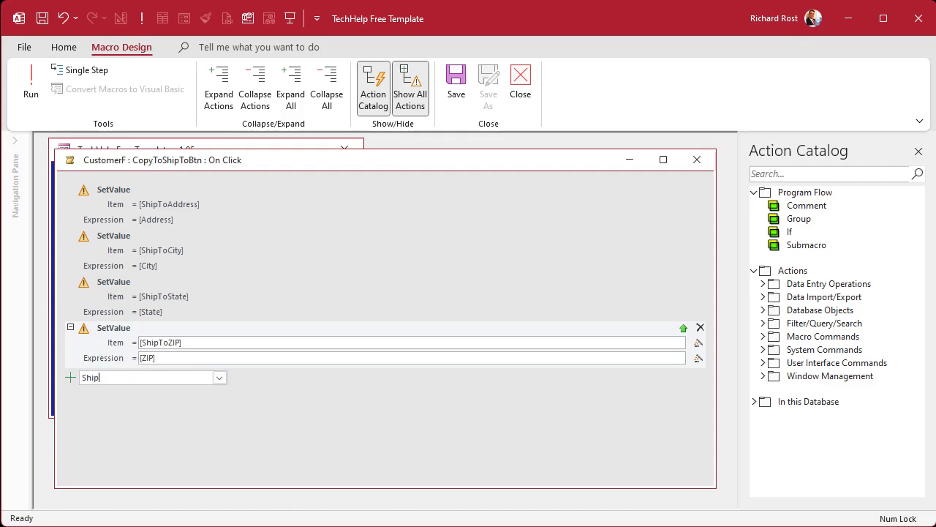
type("tocoun")
key("ctrl+a")
type("SetV")
key("Return")
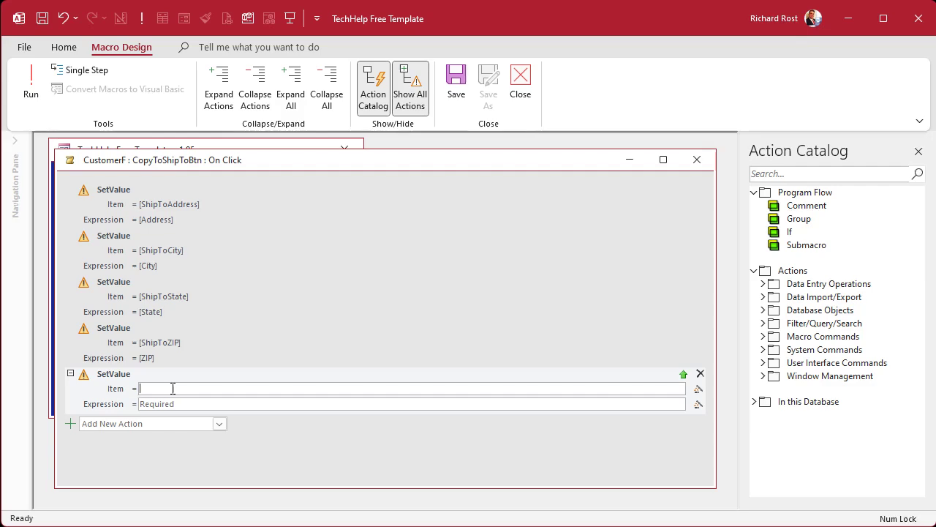
Set the fifth SetValue action's item to [ShipToCountry] and its expression to [Country].
type("shiptocoun")
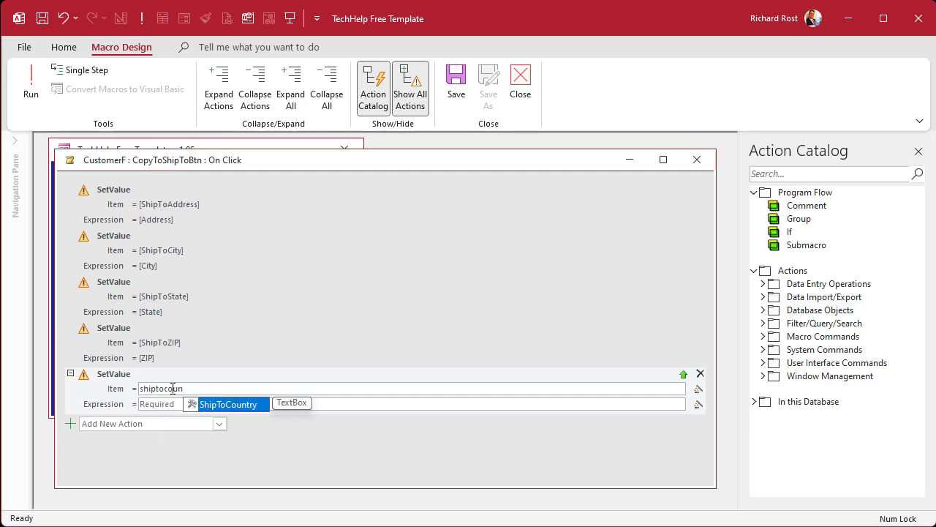
left_click(227, 405)
left_click(218, 406)
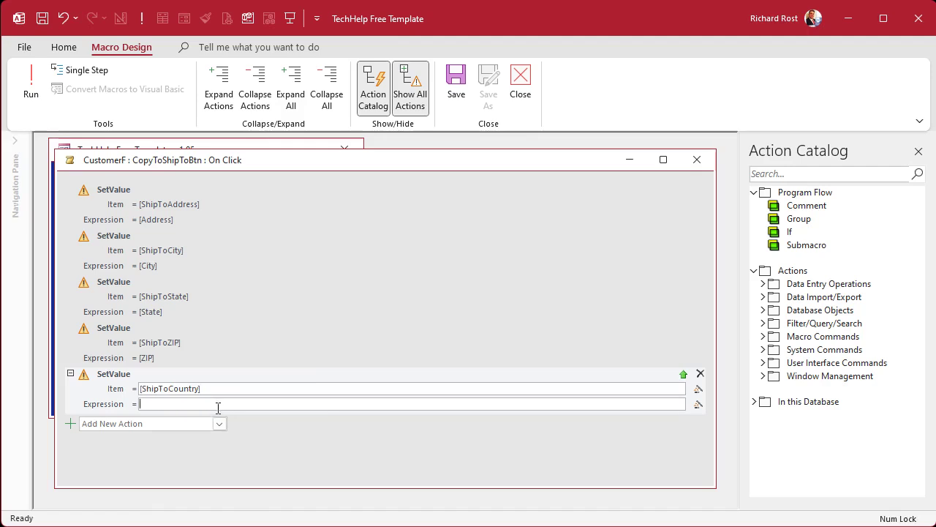
type("County")
key("BackSpace")
type("r")
left_click(207, 419)
left_click(225, 457)
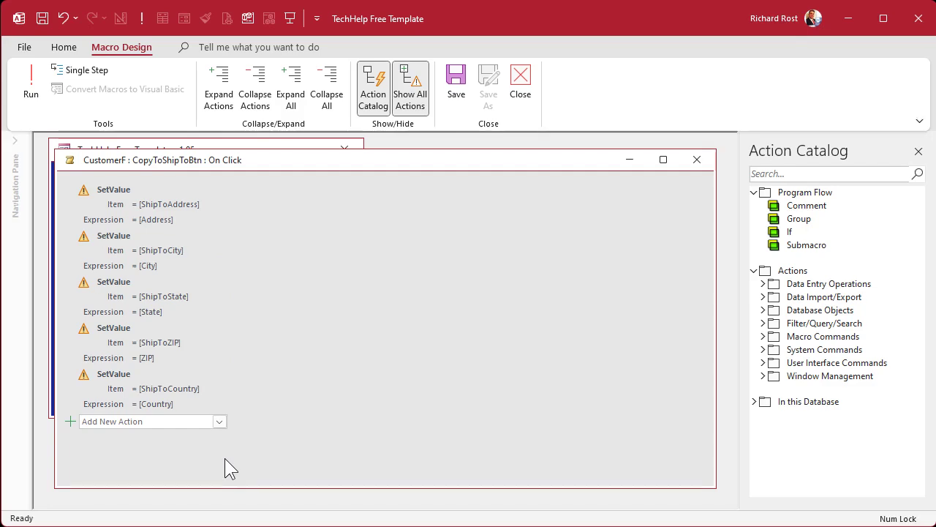
Close the macro window and the property sheet, and close CustomerF with its design changes saved.
left_click(696, 159)
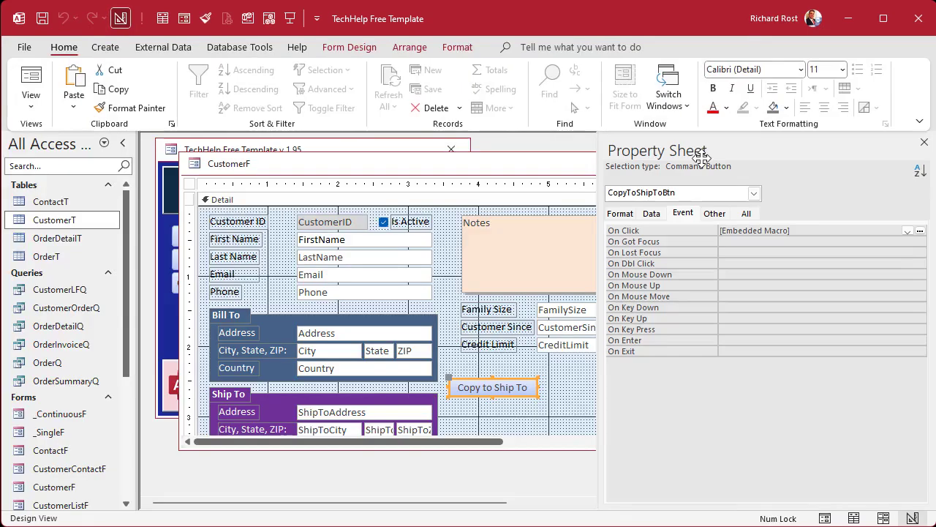
left_click(924, 142)
left_click(670, 164)
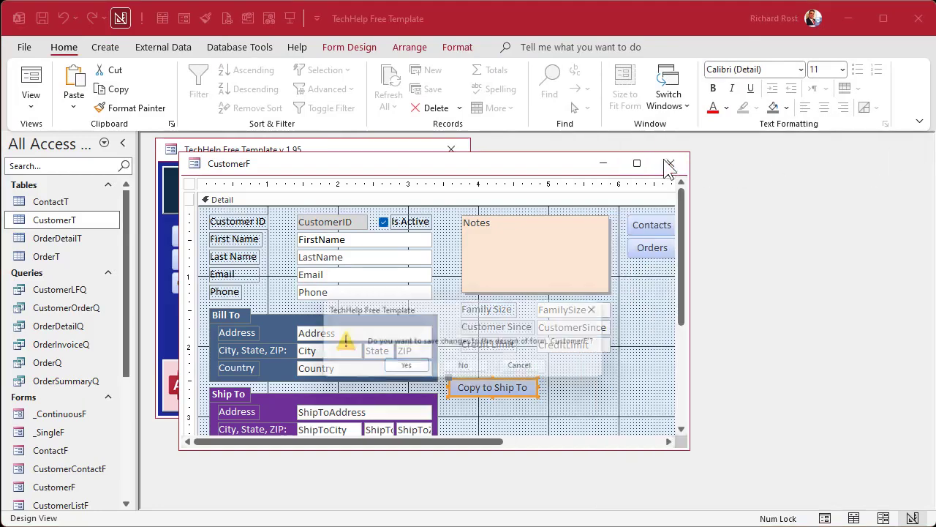
left_click(406, 370)
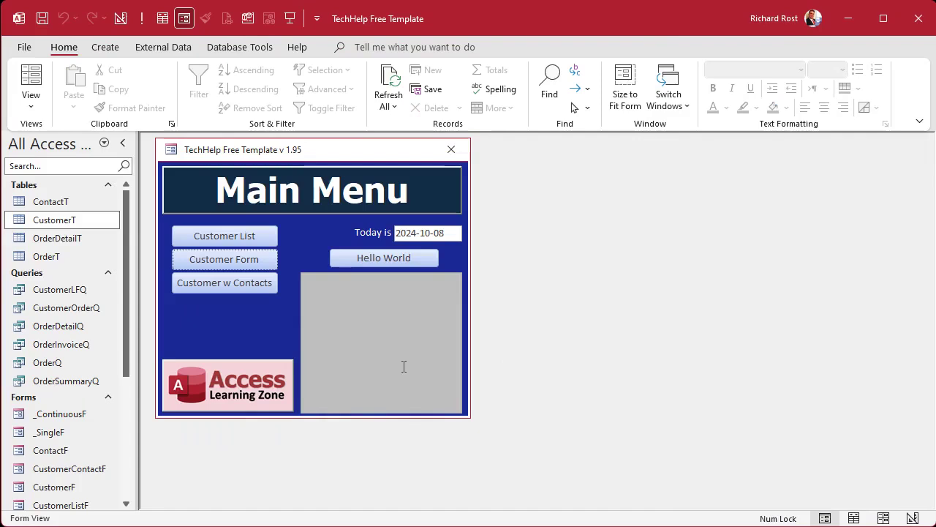
Open the customer form from the main menu and run Copy to Ship To on the first customer record.
left_click(222, 261)
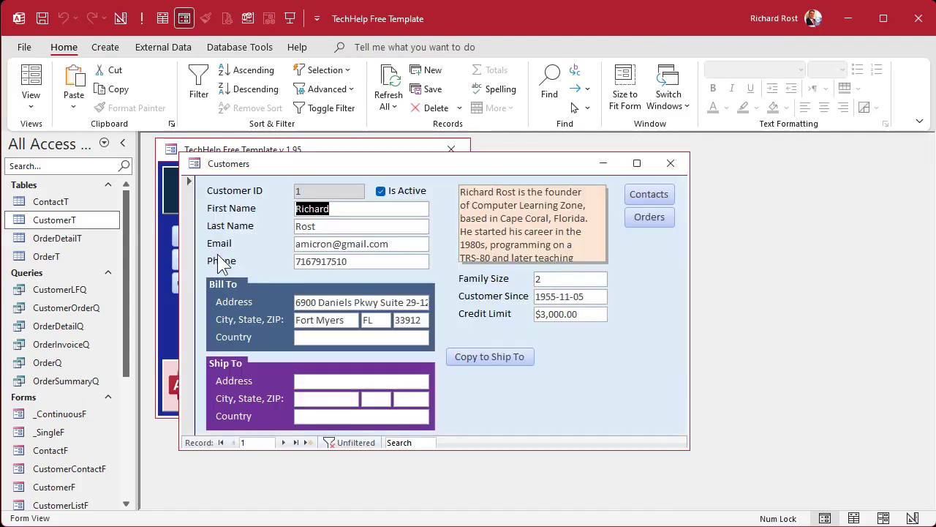
left_click(496, 356)
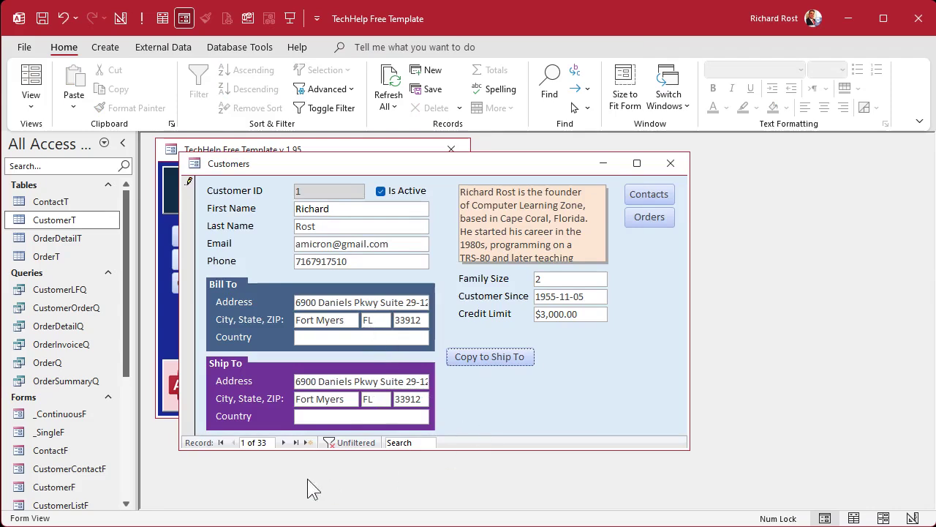
Run Copy to Ship To on the second customer record and change its Ship To state to TX.
left_click(283, 443)
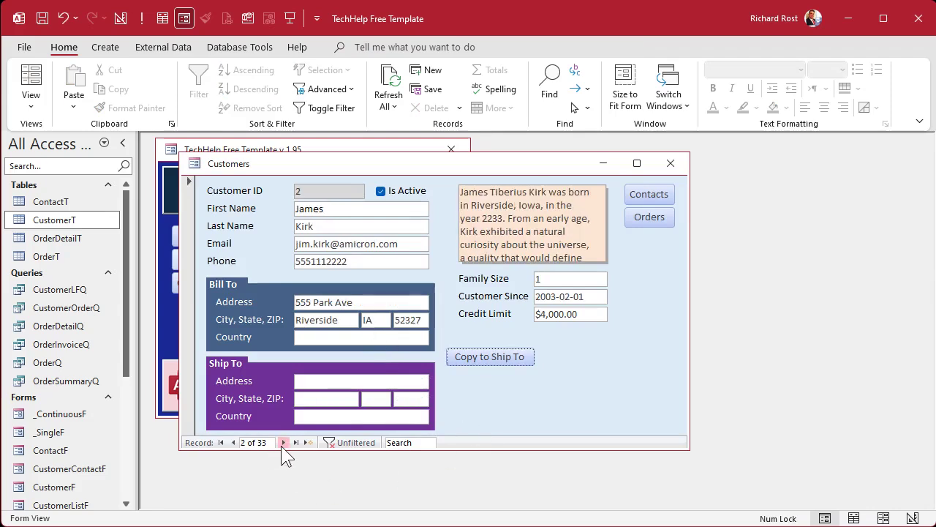
left_click(490, 354)
double_click(368, 398)
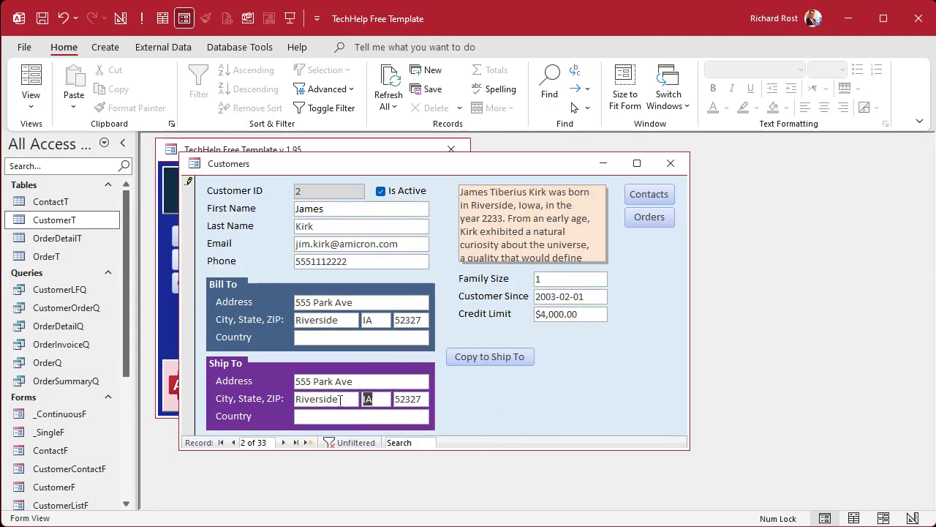
type("TX")
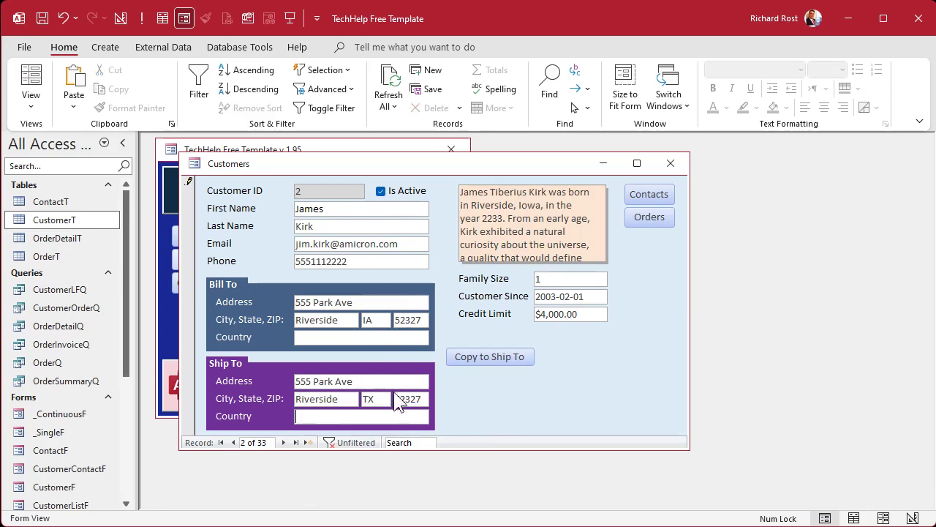
key("Tab")
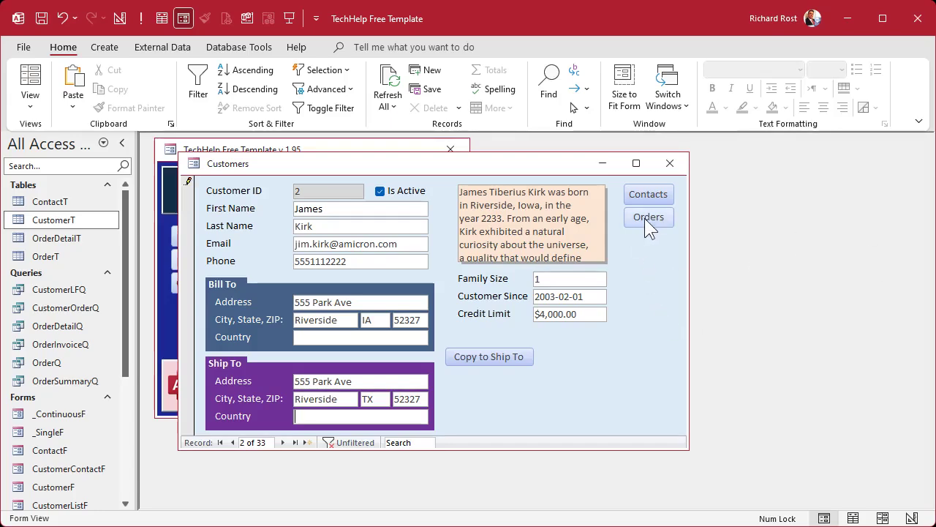
Open the customer's order, preview its invoice to examine the customer address block, and close the preview.
left_click(644, 218)
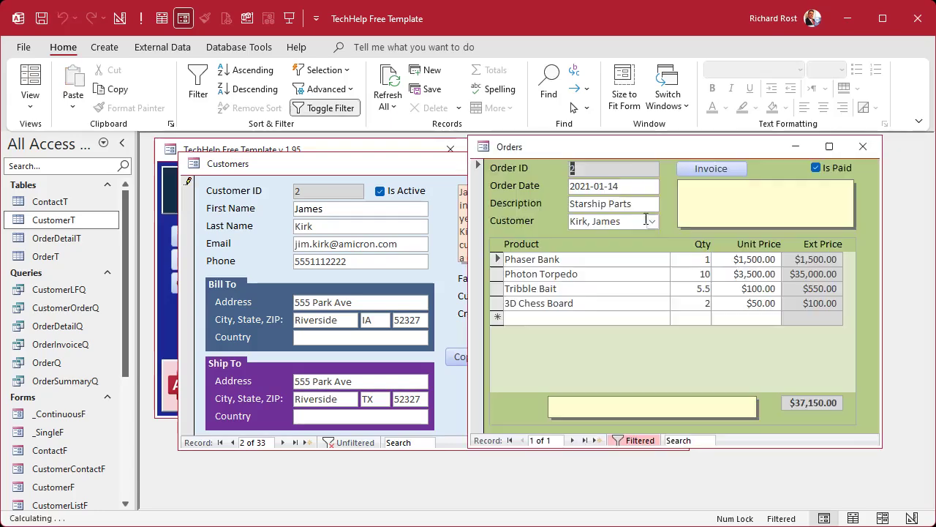
left_click(710, 169)
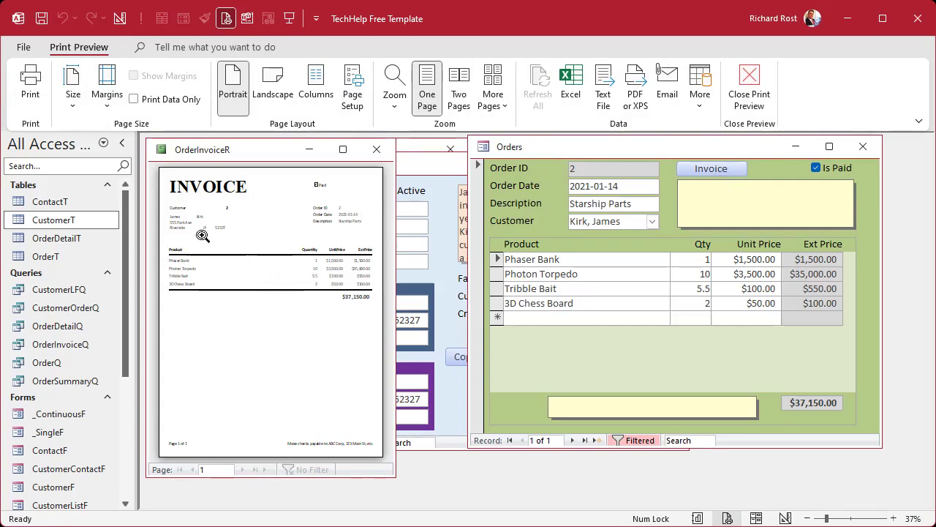
left_click(188, 213)
left_click(188, 212)
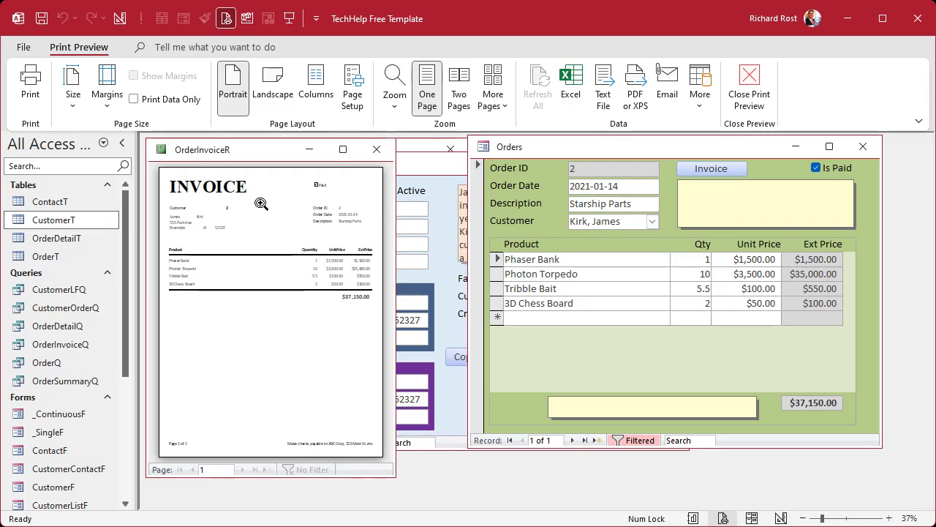
left_click(376, 150)
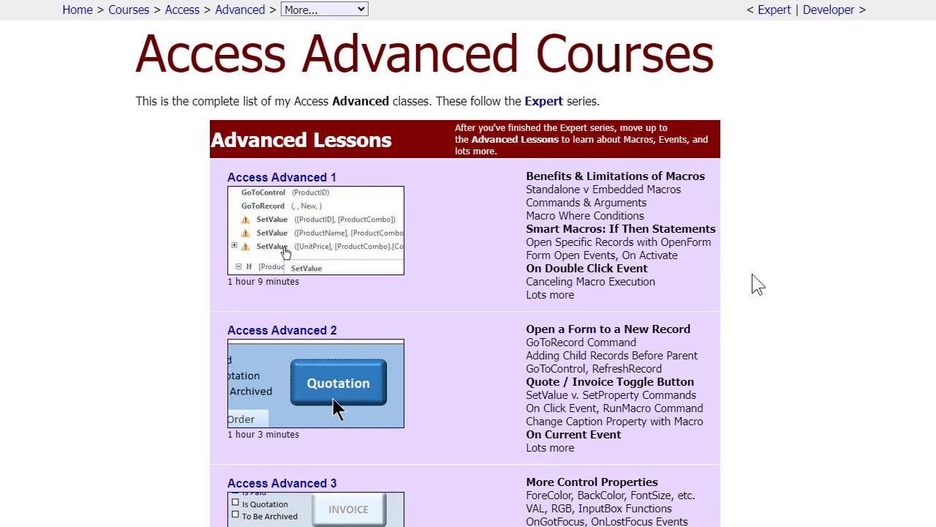
Review the Access Advanced Courses page in the browser, especially the Access Advanced 5 topic Separate Ship To and Bill To.
scroll(753, 251, "down", 3)
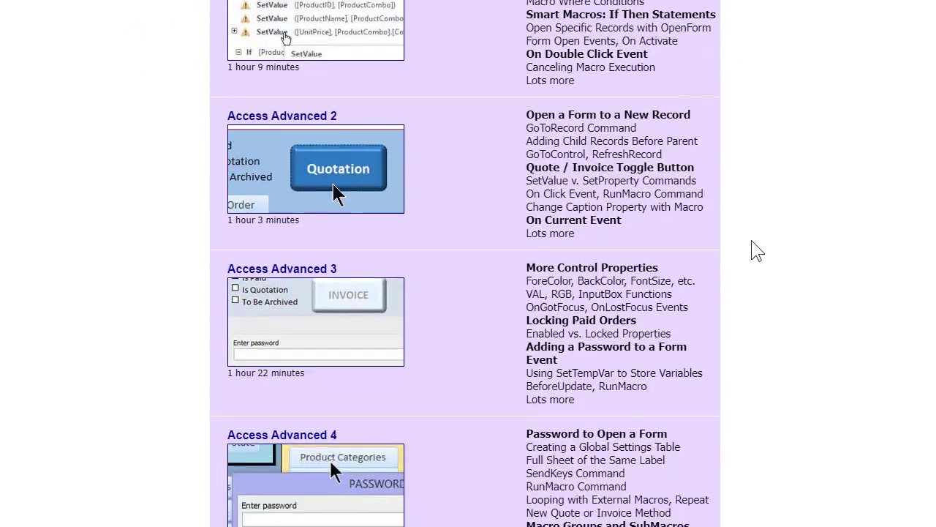
scroll(760, 251, "down", 4)
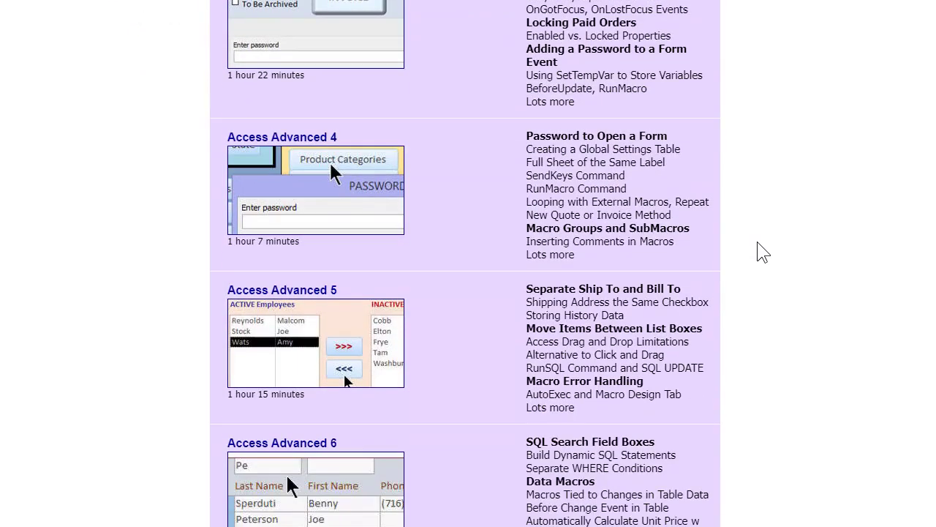
scroll(758, 251, "down", 1)
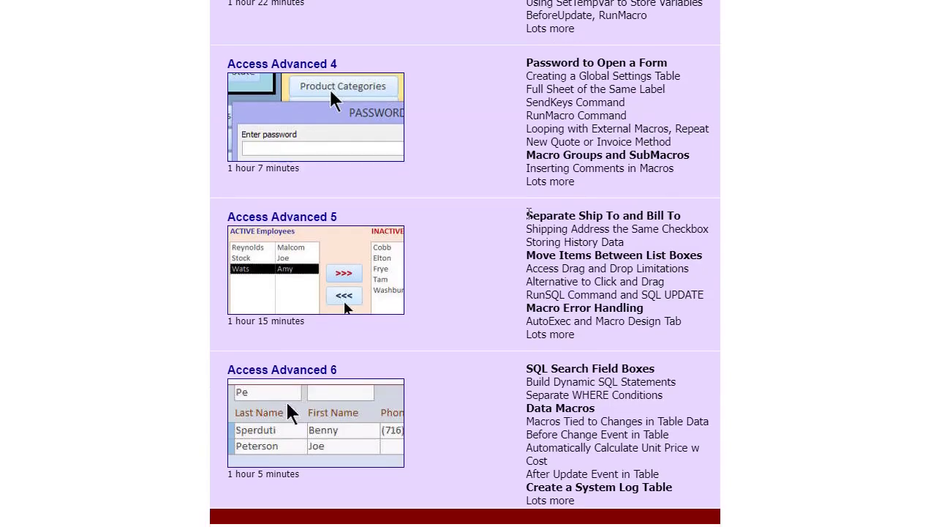
left_click_drag(527, 214, 693, 218)
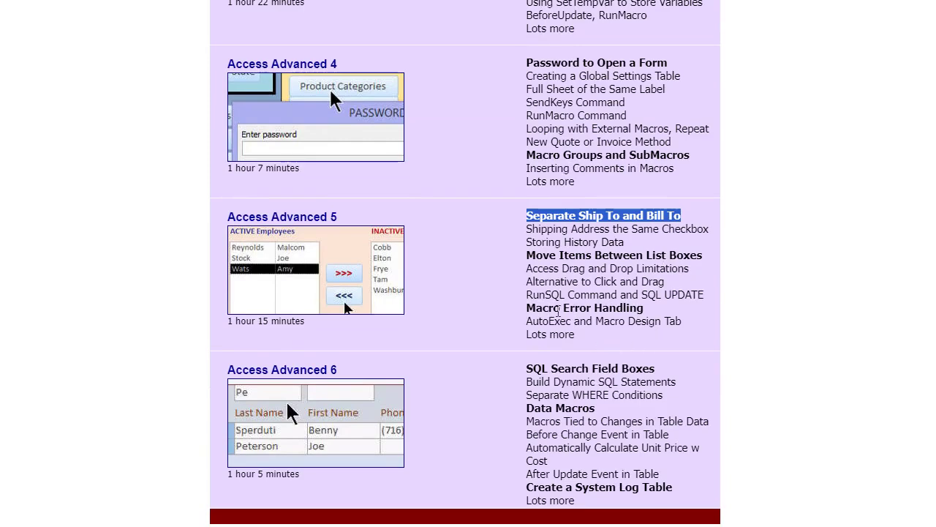
scroll(773, 276, "up", 8)
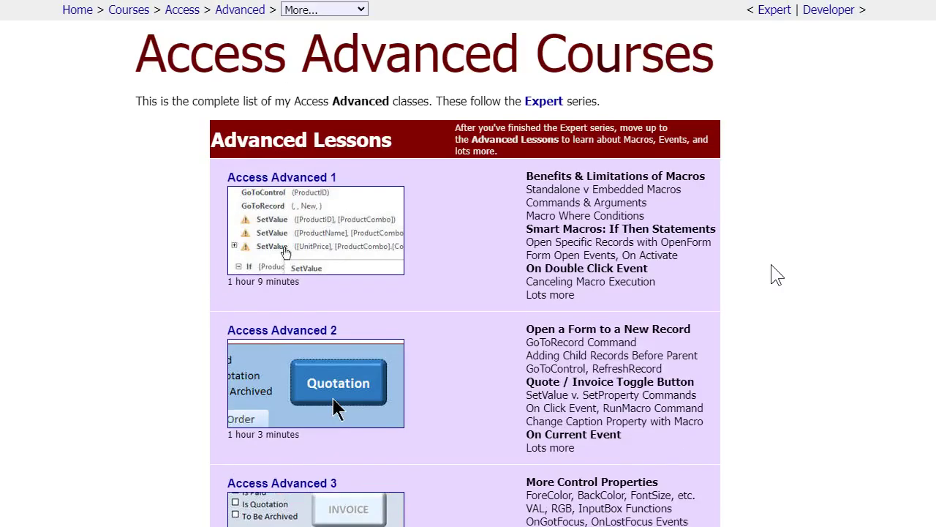
double_click(313, 56)
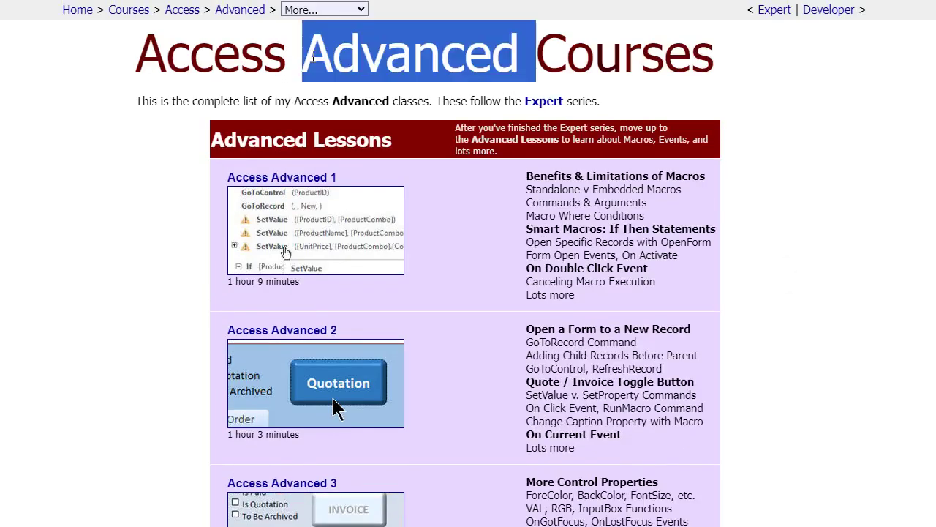